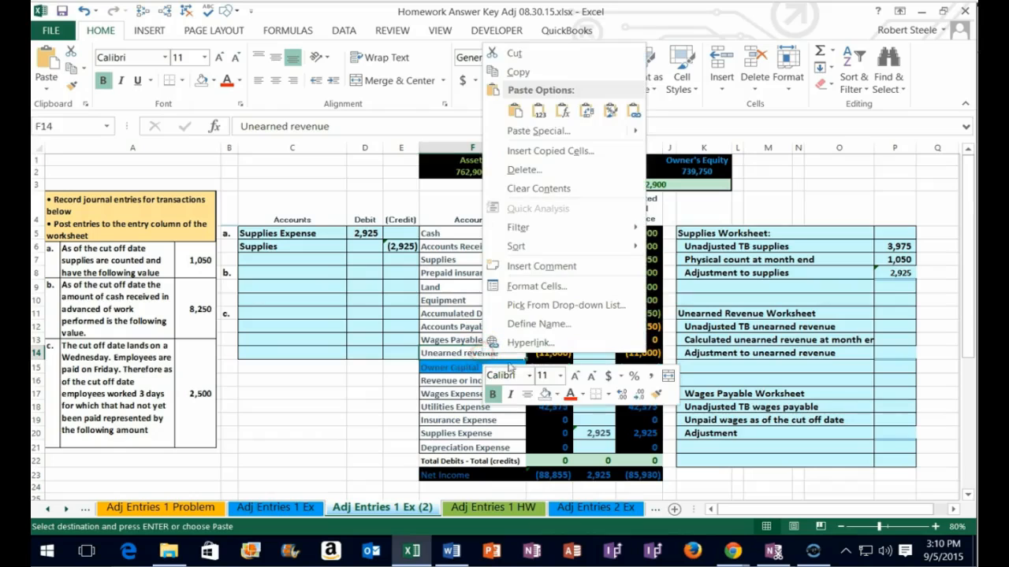
Fill the Unearned revenue account name in cell F14 with the standard green color
key(Escape)
click(554, 398)
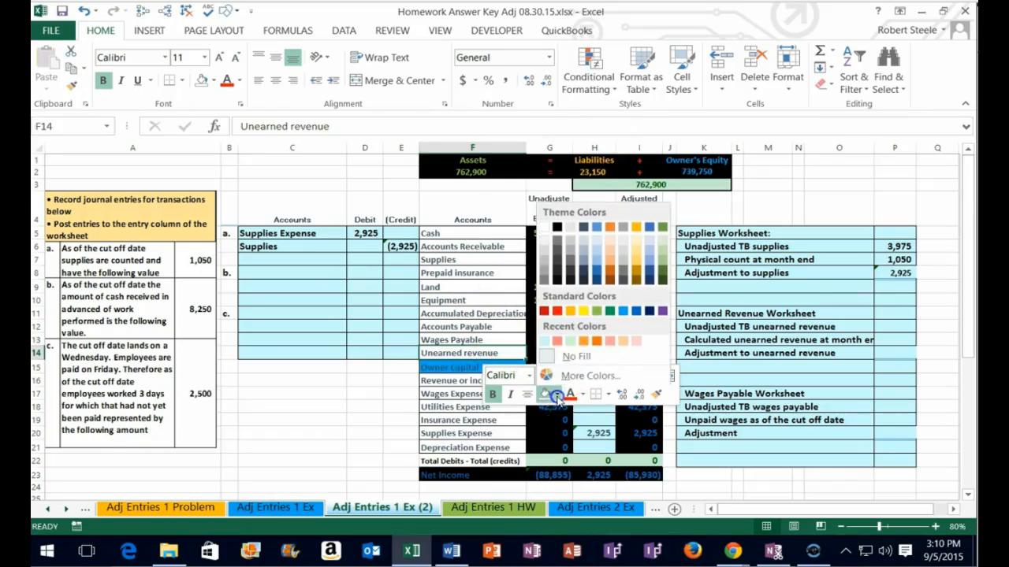
click(594, 313)
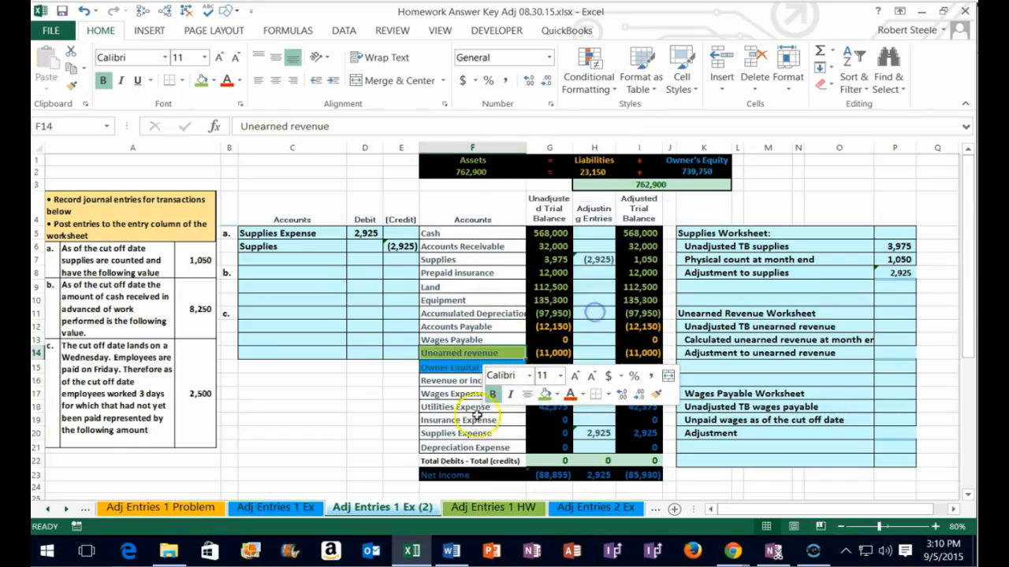
Fill the Revenue or income account name in cell F16 with the same green as Unearned revenue
click(470, 409)
drag(447, 381, 457, 447)
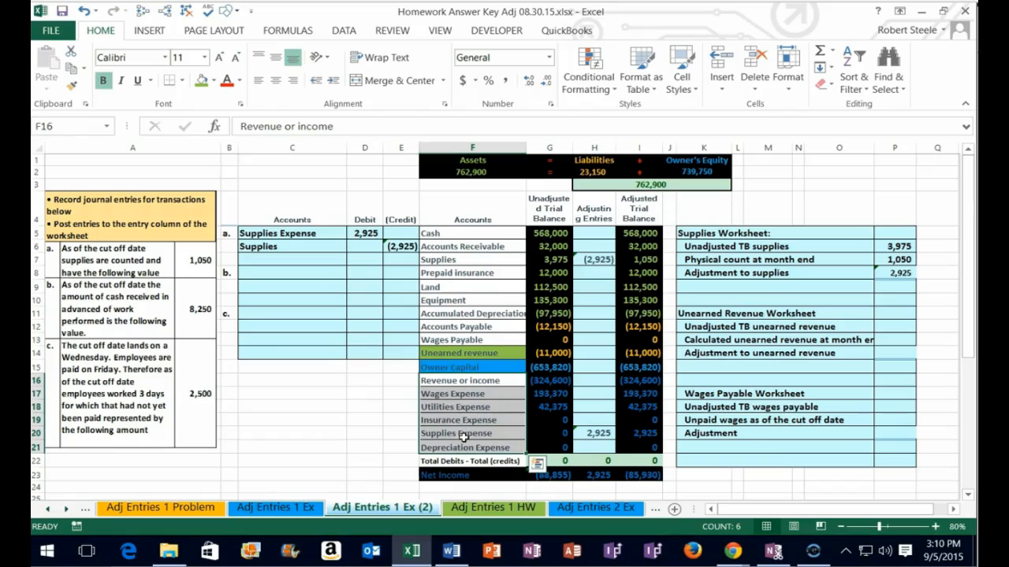
click(472, 381)
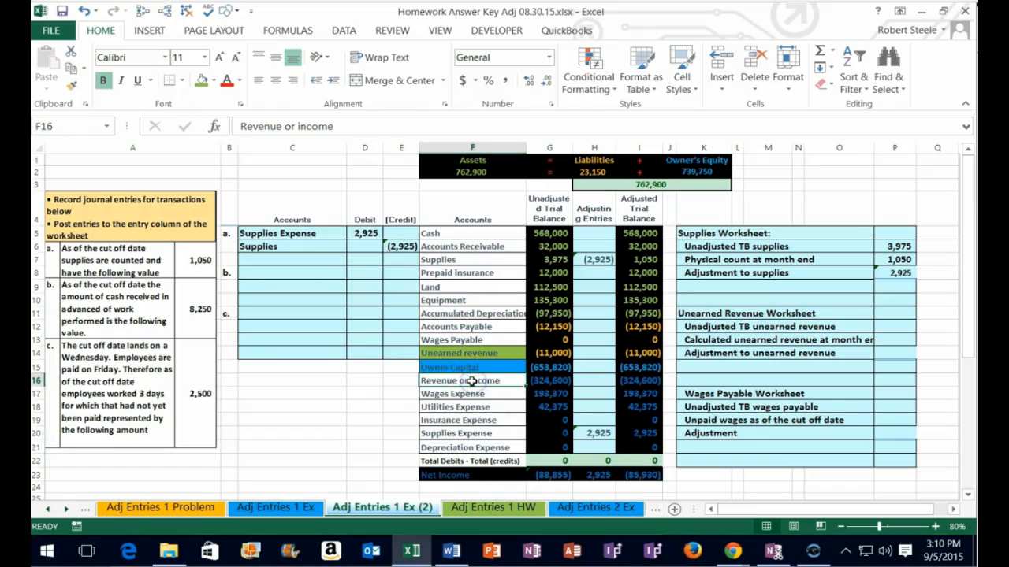
right_click(472, 381)
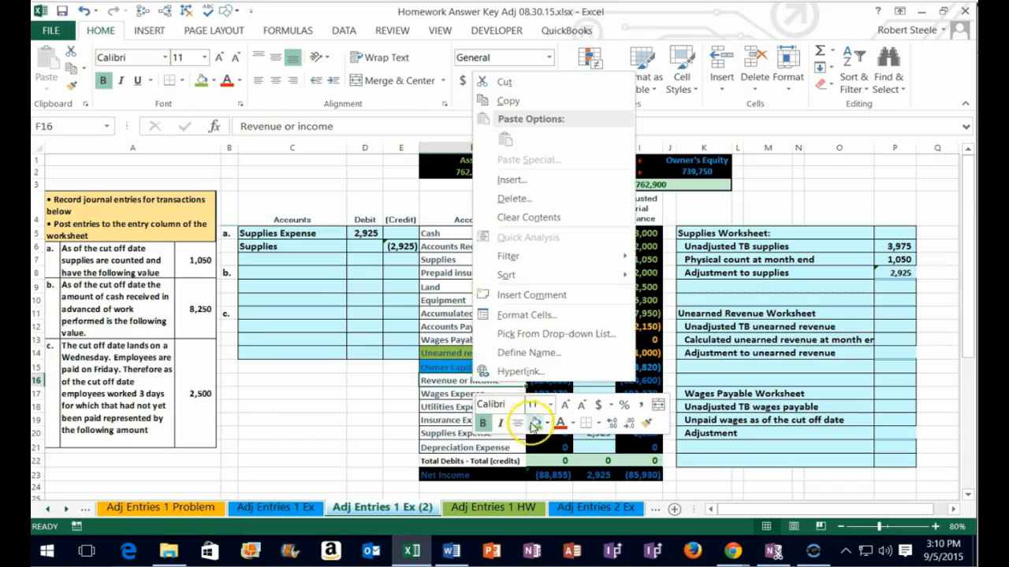
click(534, 424)
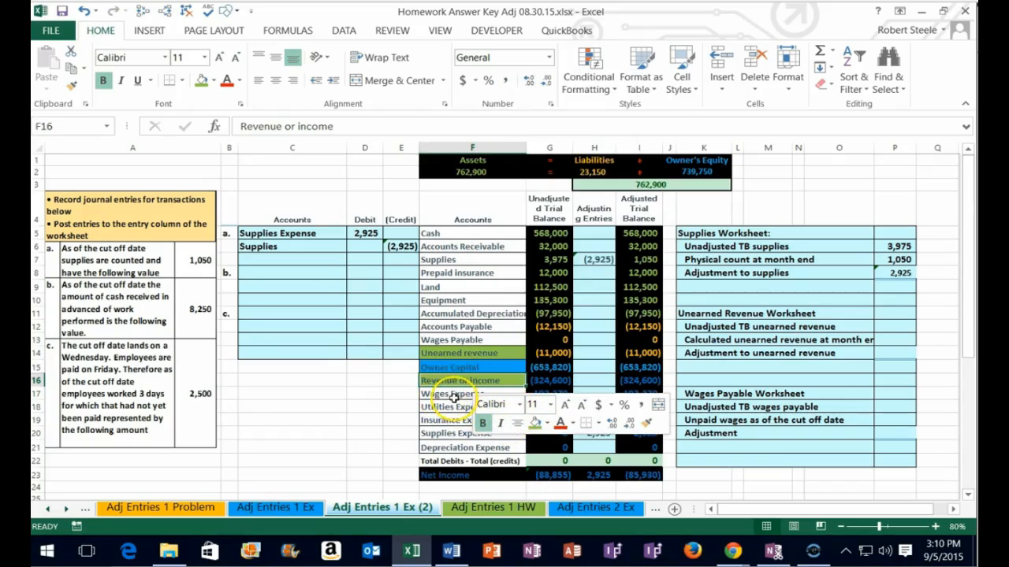
click(448, 406)
Copy the Revenue or income account name and paste it as values into C9, the second line of entry b
drag(453, 381, 624, 380)
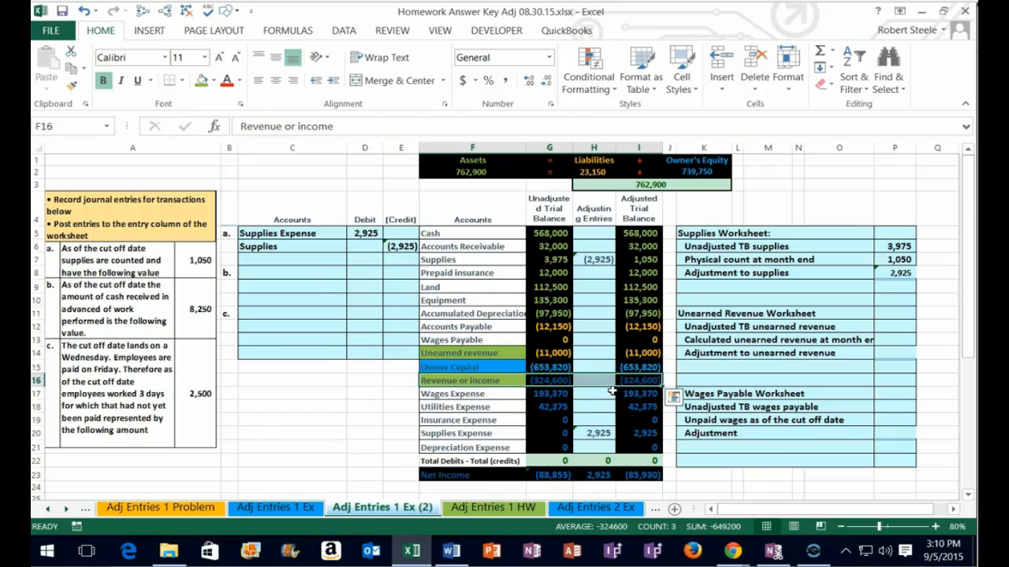
click(461, 381)
right_click(462, 381)
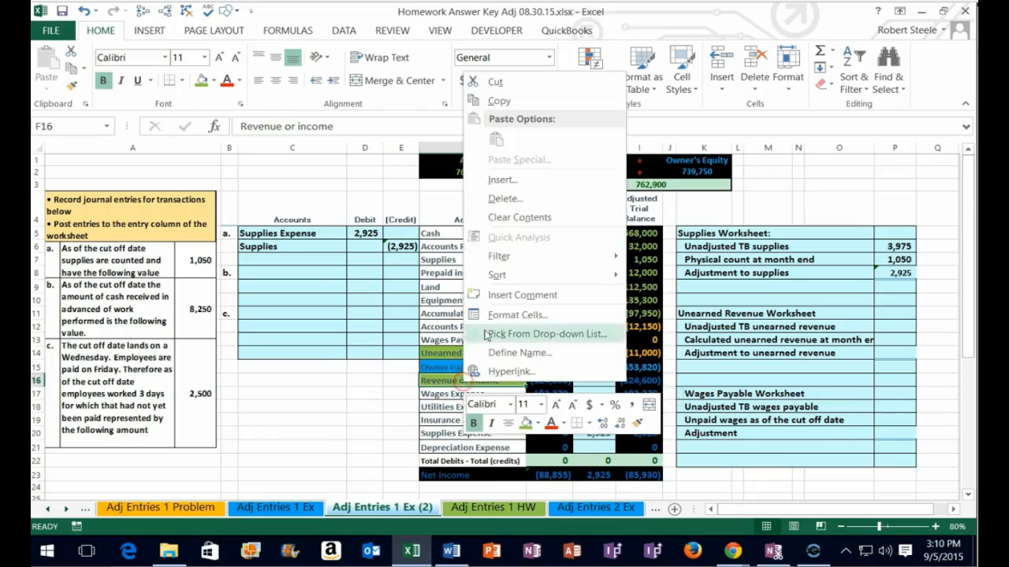
click(497, 101)
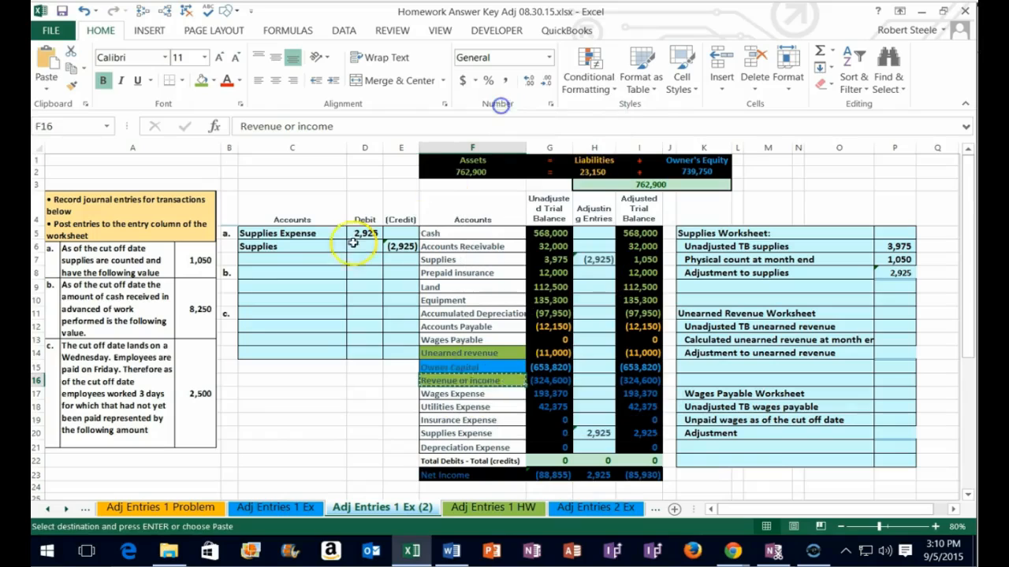
click(246, 285)
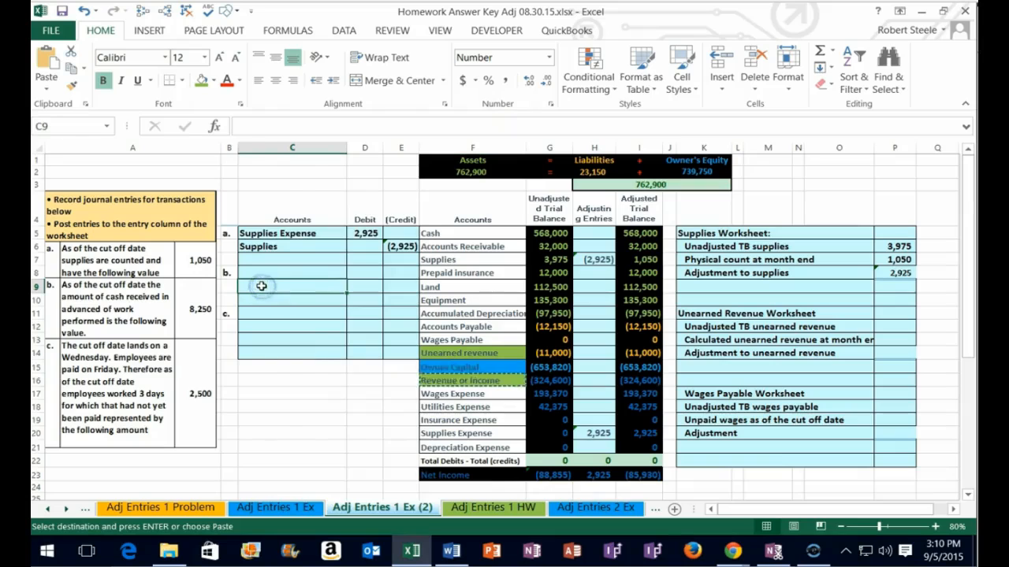
right_click(261, 286)
click(317, 291)
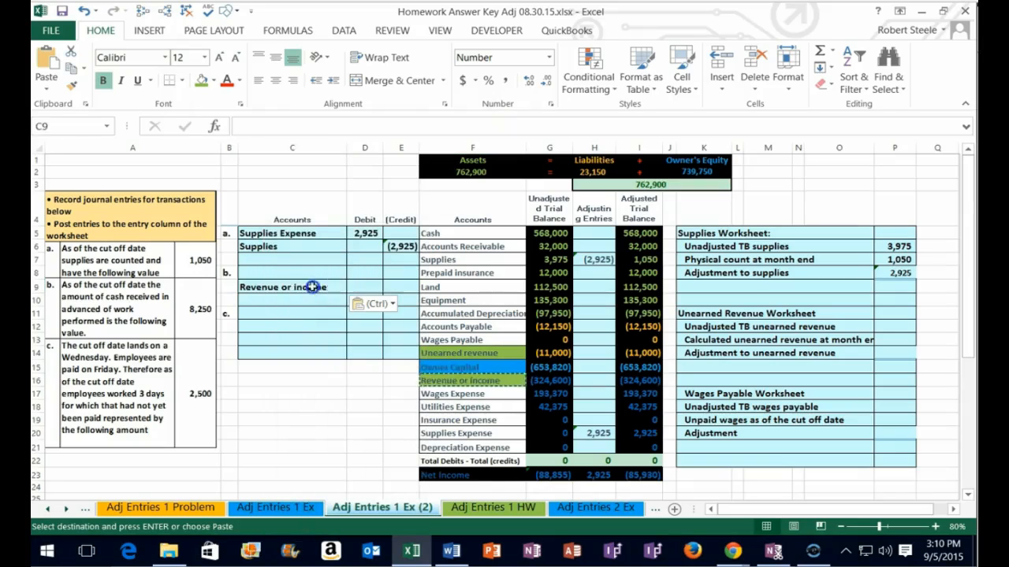
Copy the Unearned revenue account name and paste it as values into C8, the first line of entry b
click(289, 270)
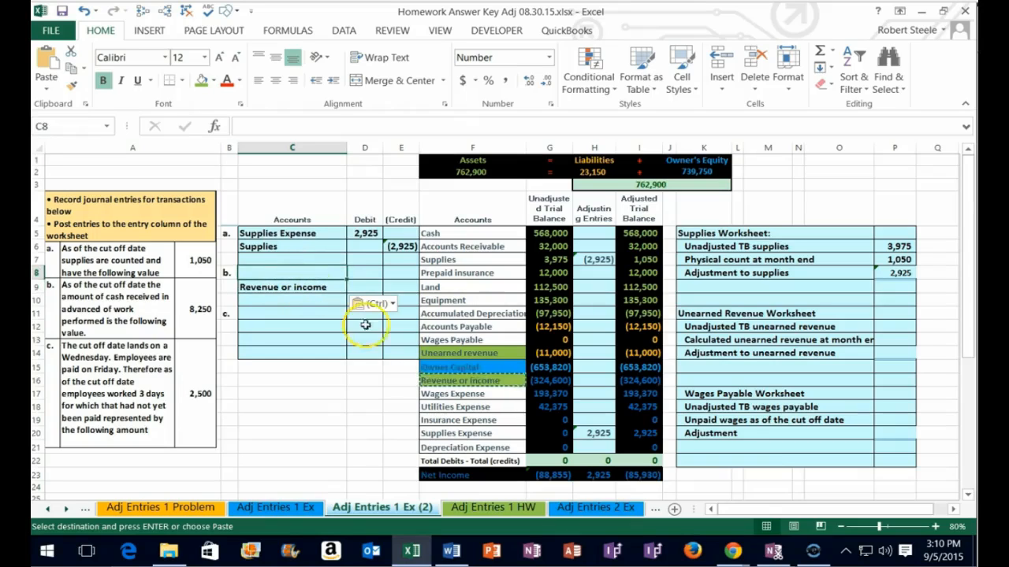
click(446, 351)
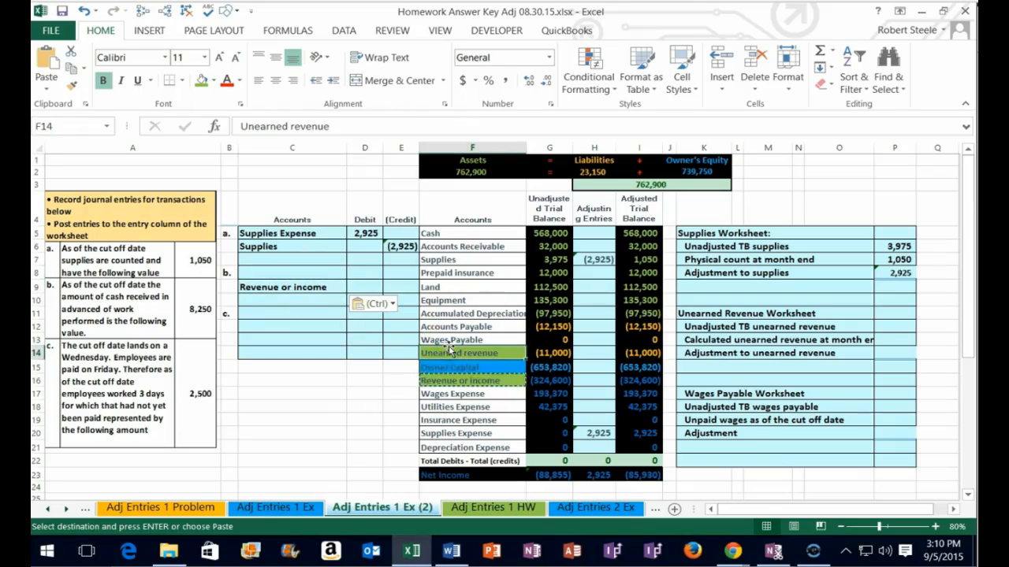
right_click(448, 349)
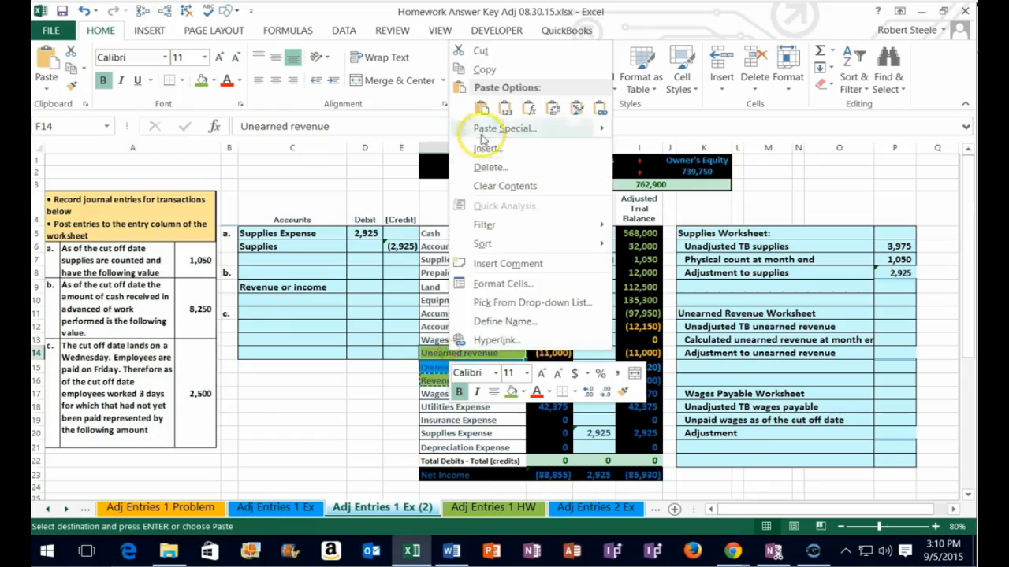
click(483, 69)
click(275, 275)
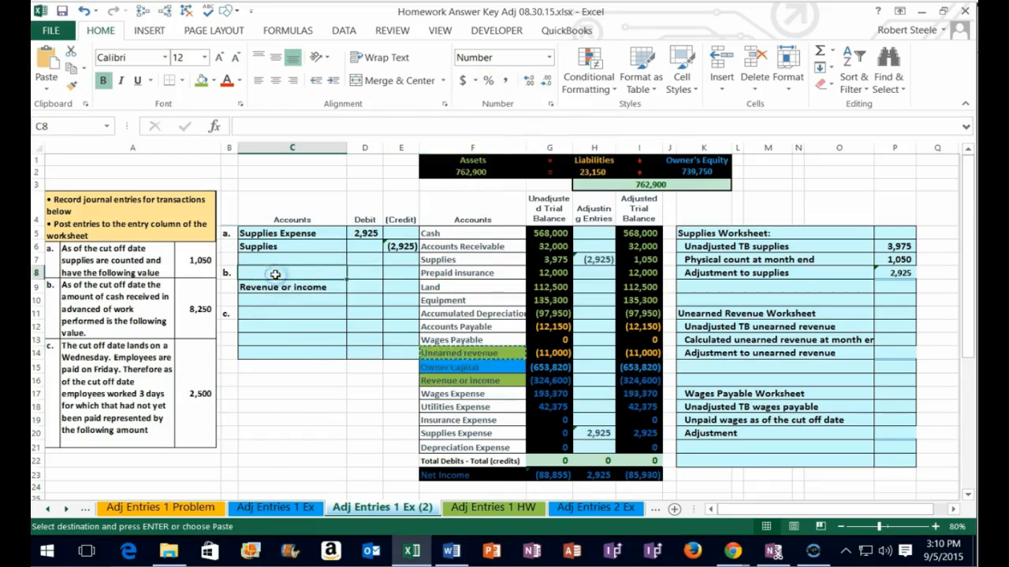
right_click(275, 274)
click(333, 293)
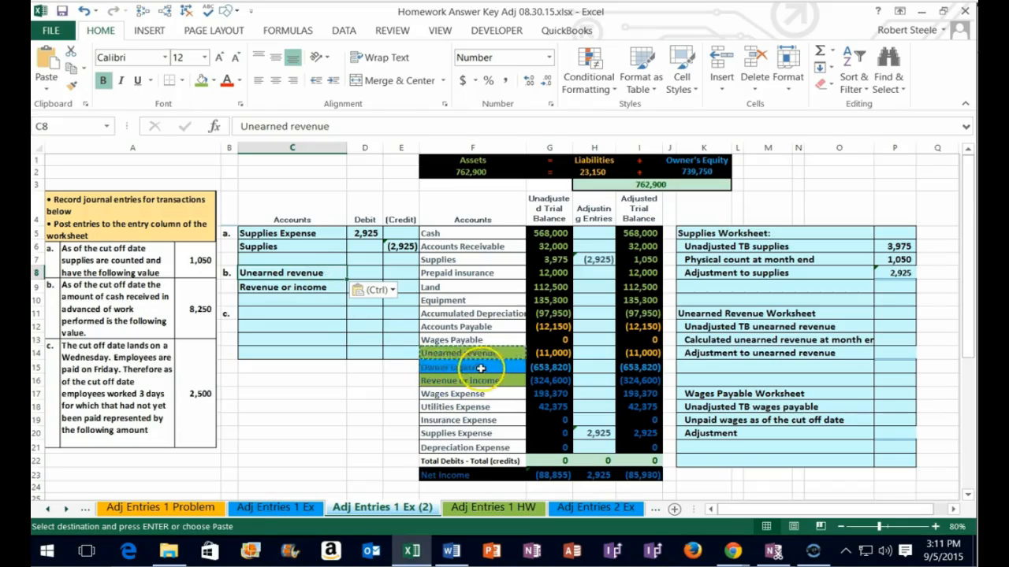
In the Unearned Revenue Worksheet, enter 11,000 as unadjusted TB unearned revenue in P12 and 8,250 as calculated month-end unearned revenue in P13
drag(469, 353, 625, 353)
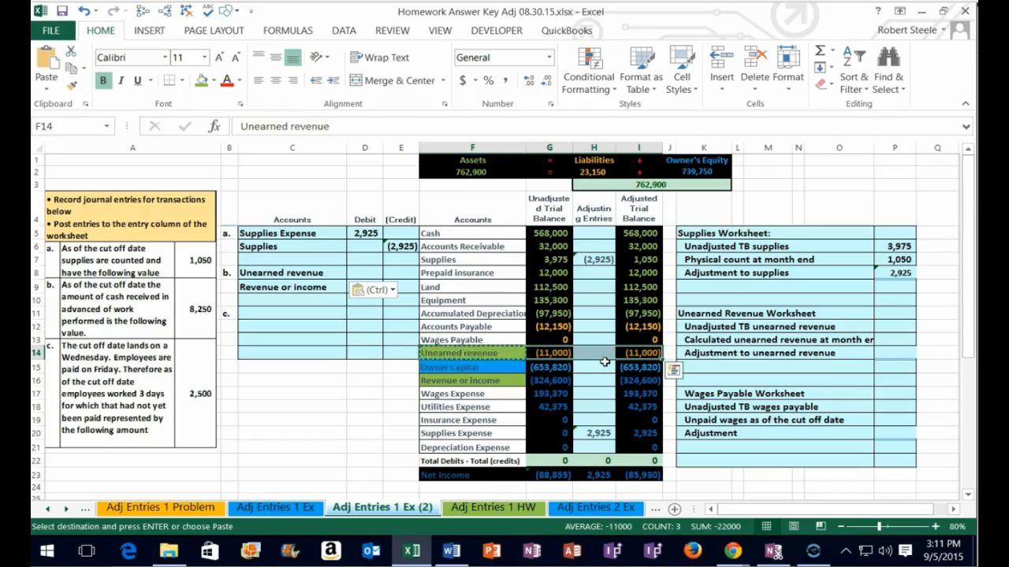
click(199, 319)
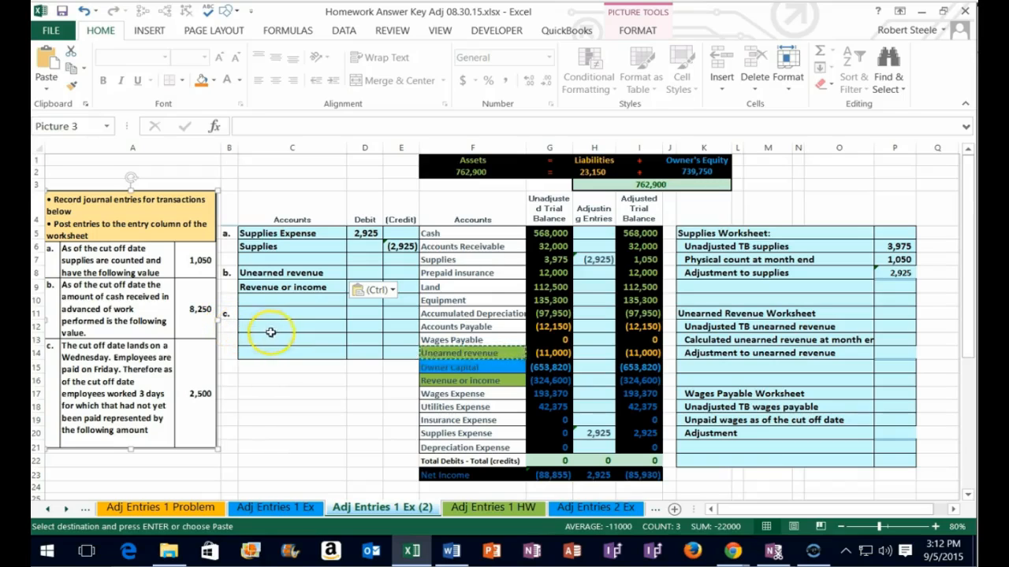
click(885, 323)
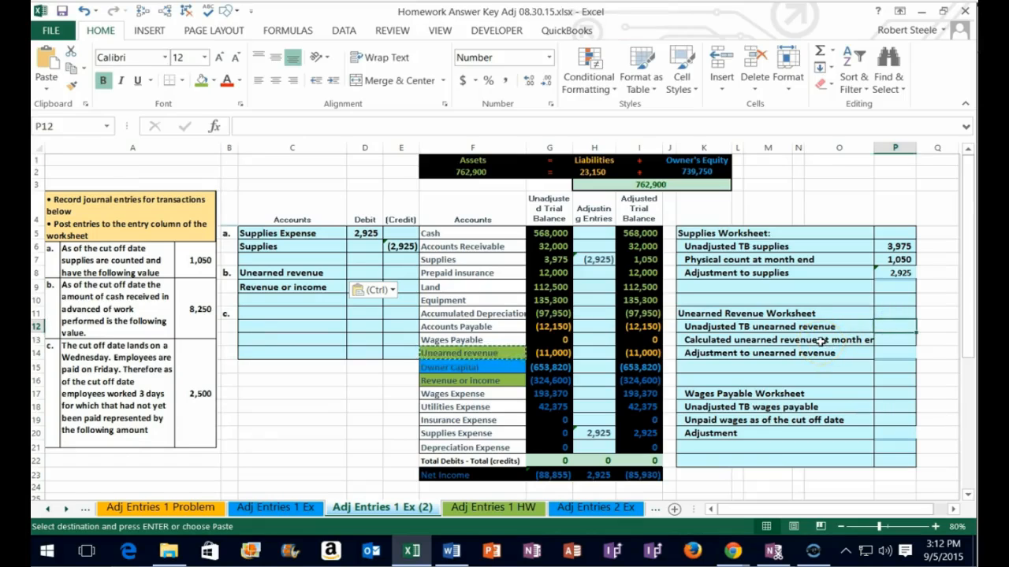
text(11,000)
key(Return)
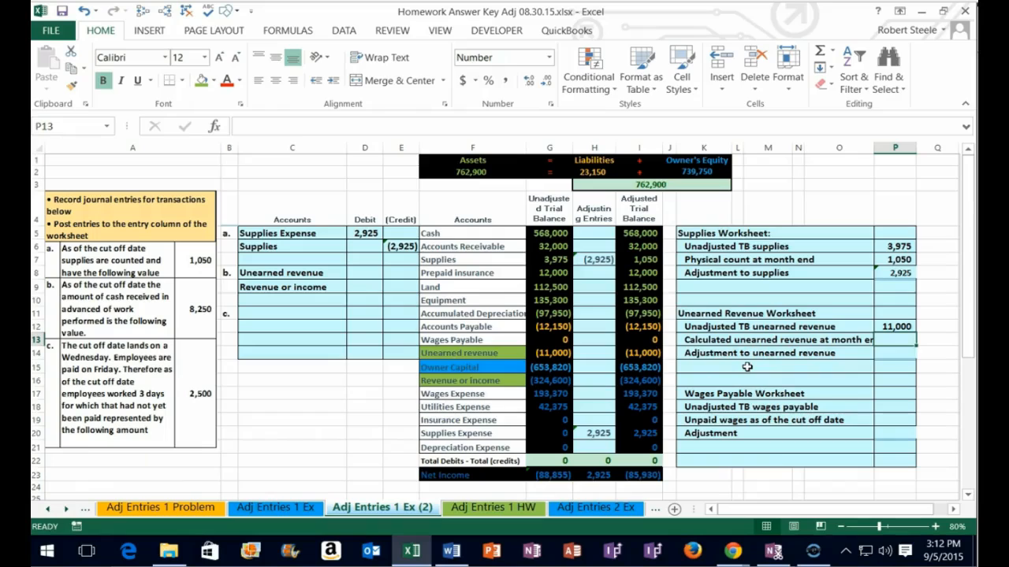
text(8250)
key(Return)
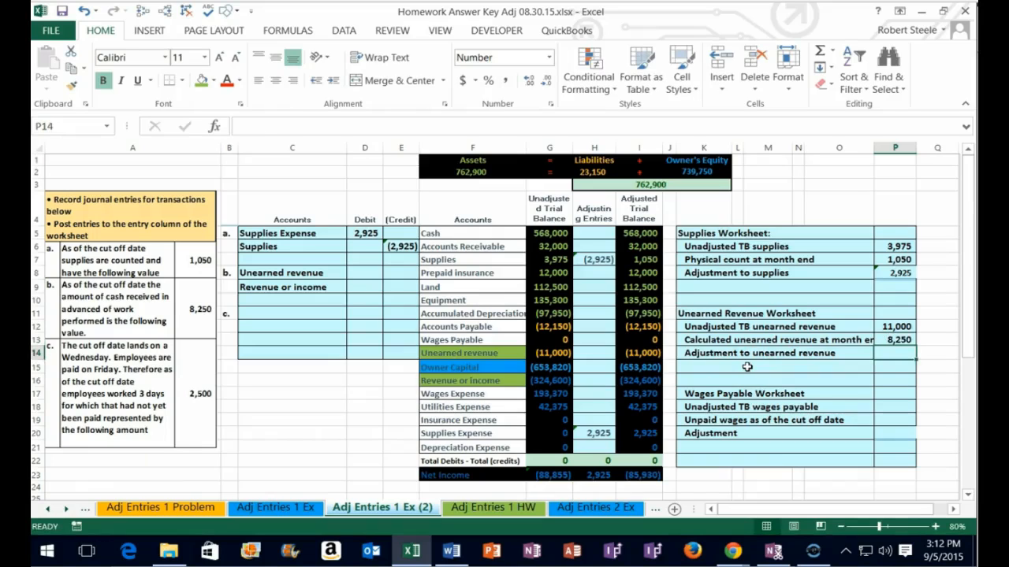
Calculate the adjustment to unearned revenue in P14 with the formula =P12-P13
text(=)
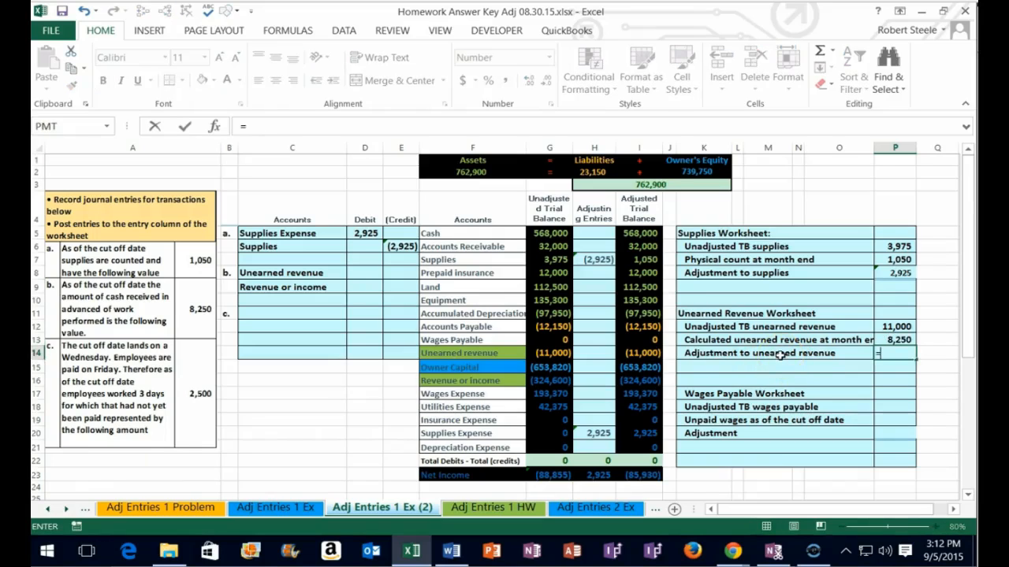
click(895, 323)
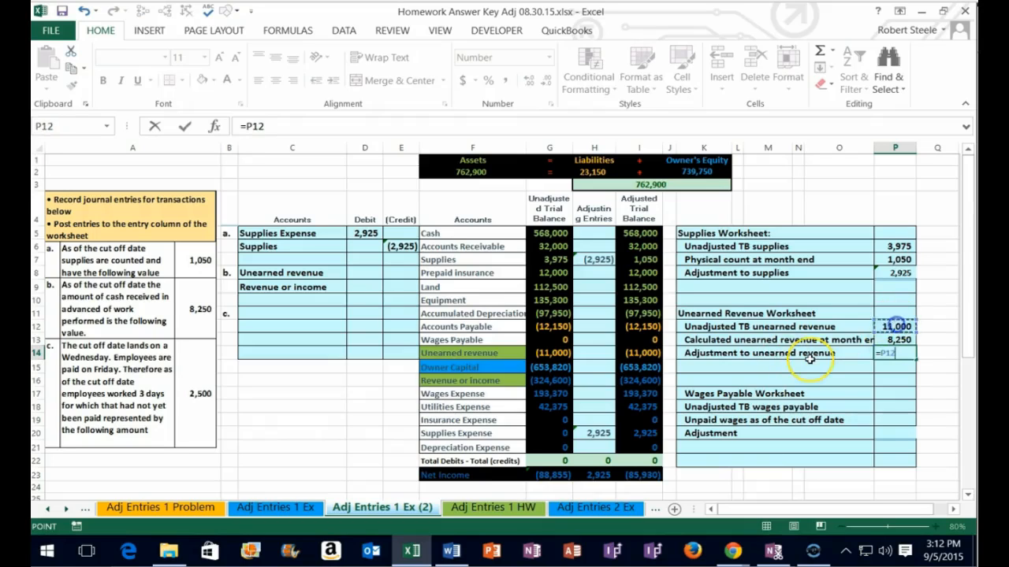
text(-)
click(897, 339)
key(Return)
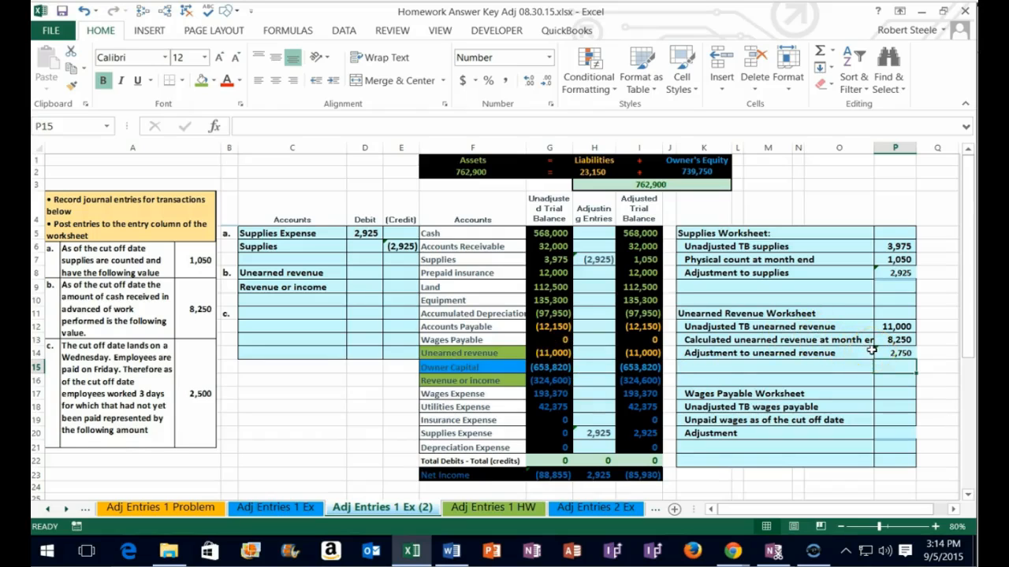
Enter a debit of 2,750 for Unearned revenue in cell D8 of journal entry b
click(593, 356)
click(638, 353)
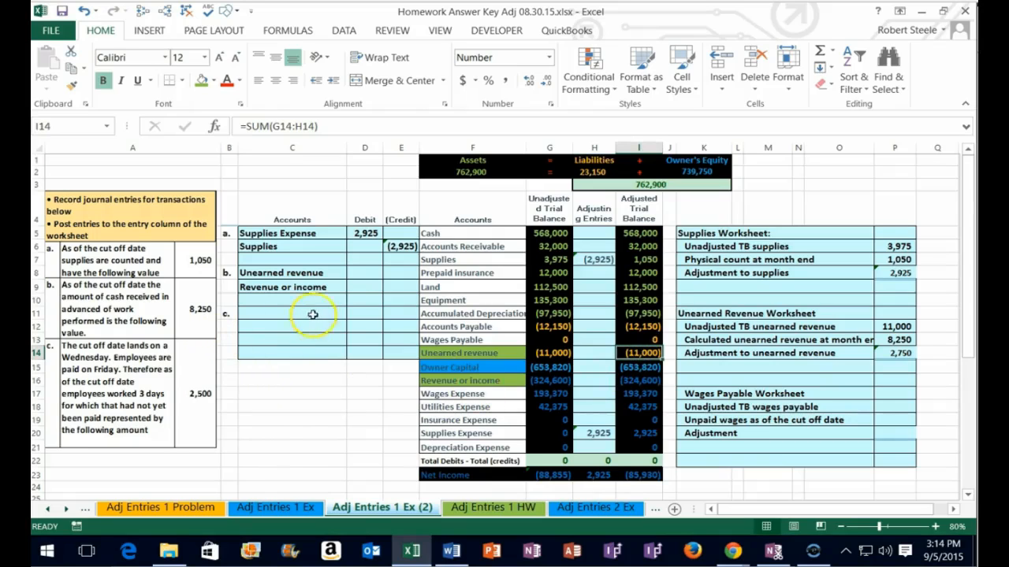
click(356, 271)
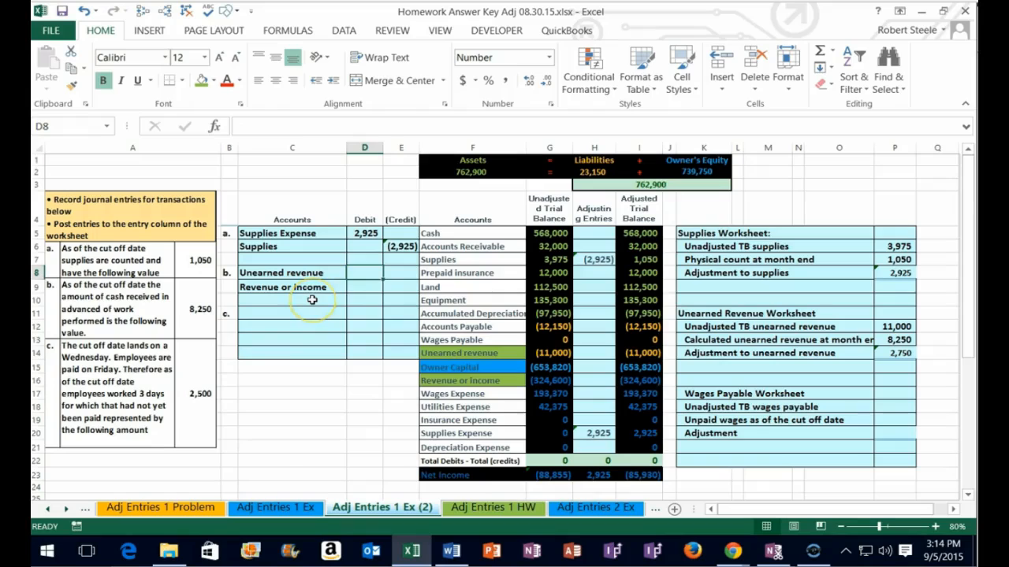
text(2750)
key(Return)
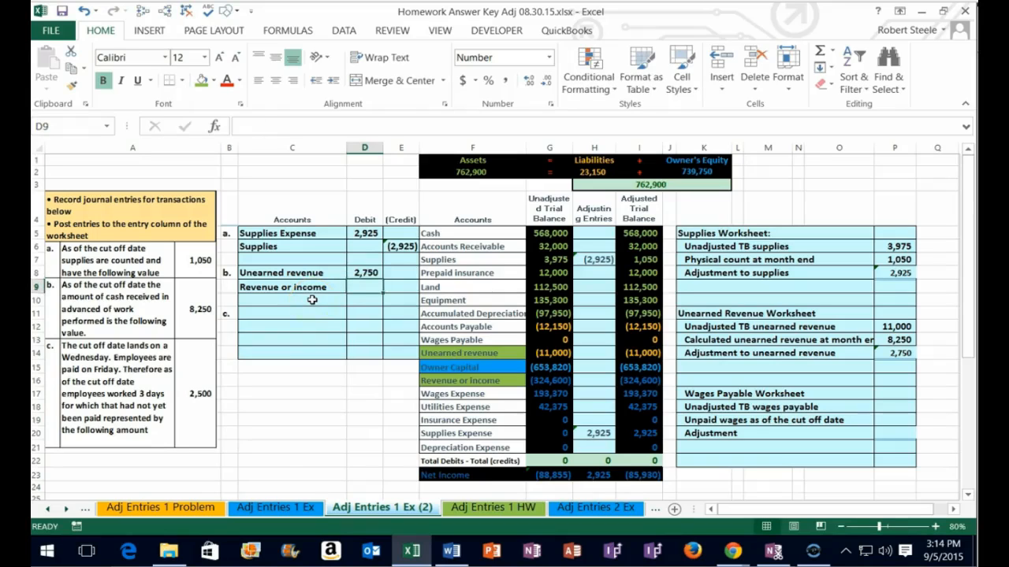
Credit Revenue or income in cell E9 with the formula -D8, then check the completed journal entry b
key(Right)
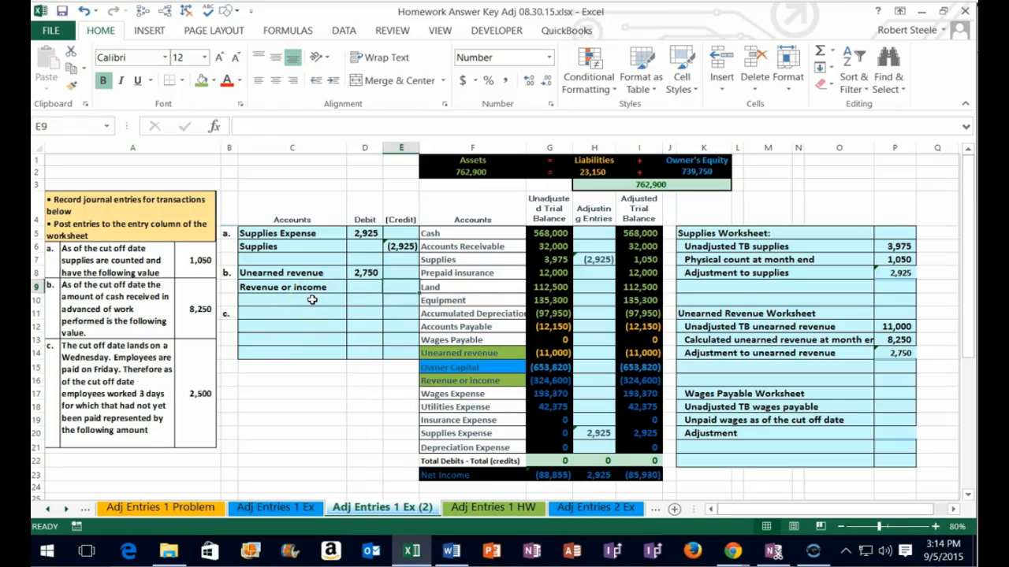
text(-)
key(Left)
key(Up)
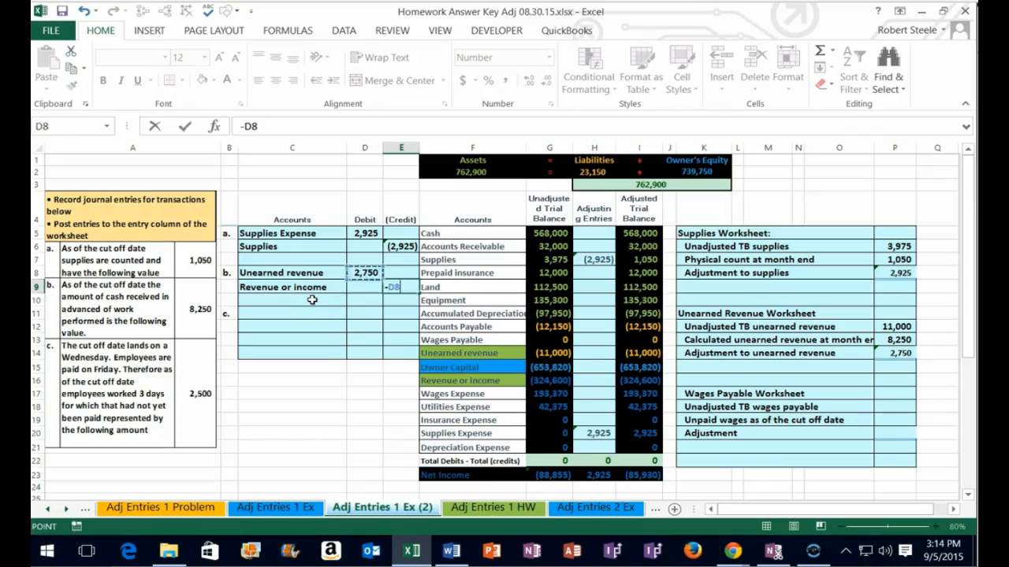
key(Return)
drag(280, 273, 400, 287)
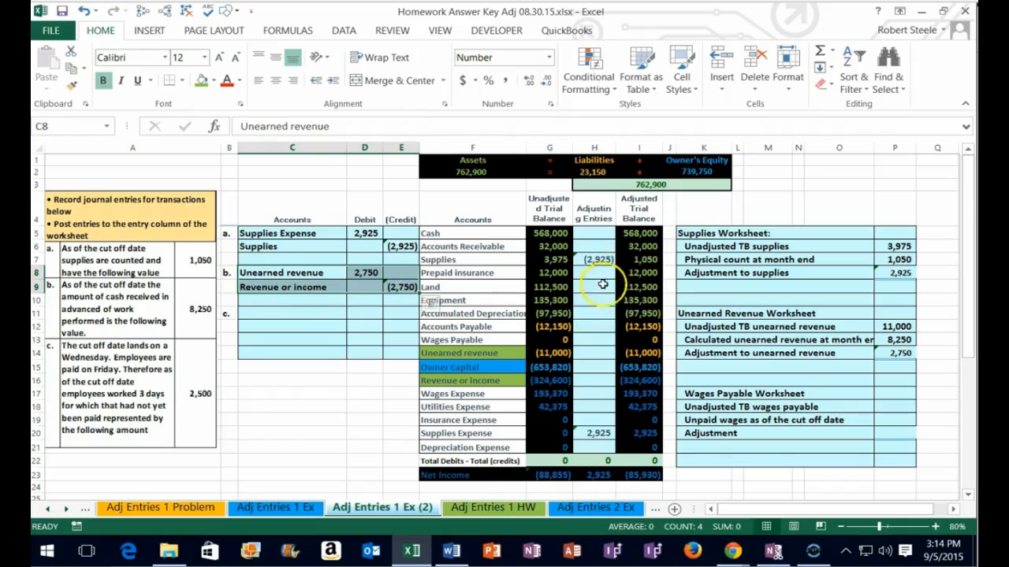
Post the Unearned revenue debit to the adjusting entries column in H14 with =D8 and check the adjusted balance in I14
click(593, 350)
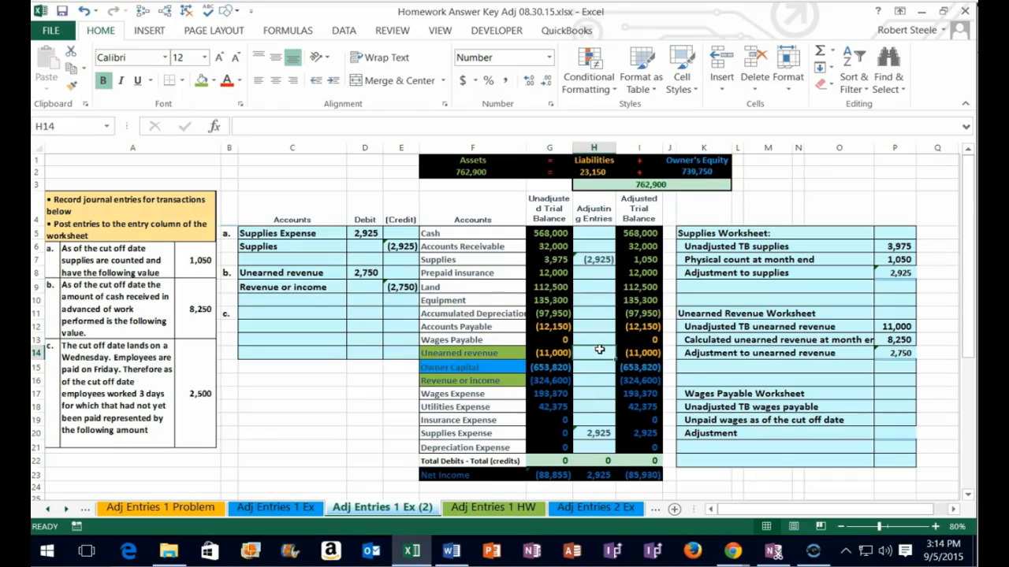
text(=)
click(367, 274)
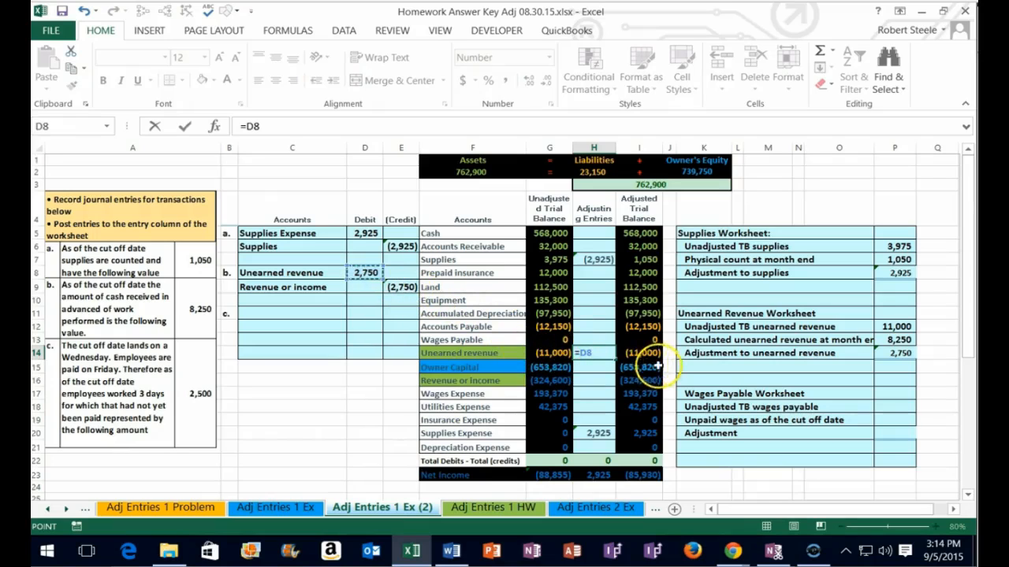
key(Return)
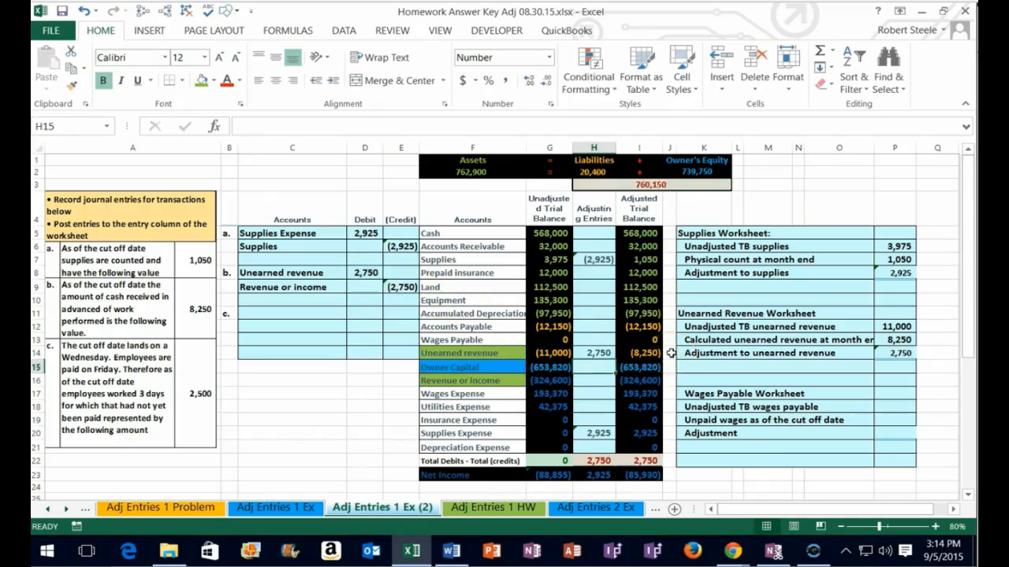
click(638, 353)
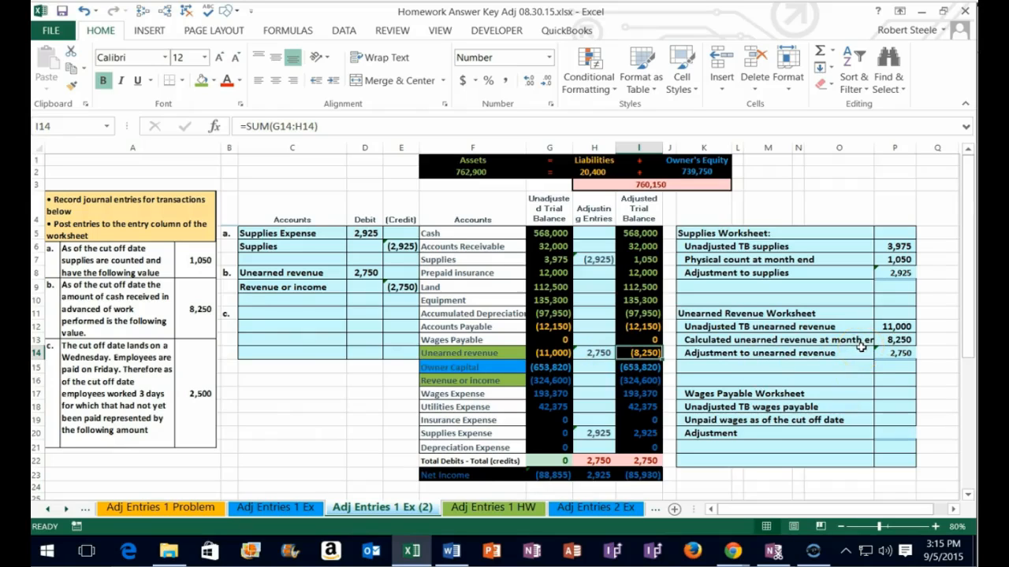
Post the Revenue or income credit to the adjusting entries column in H16 with the formula =E9
click(595, 381)
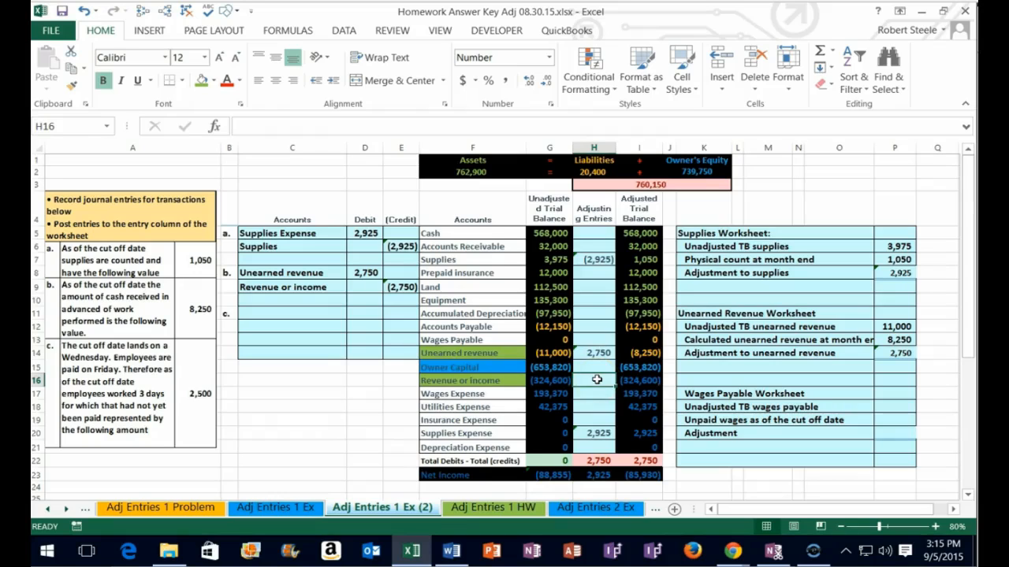
text(=)
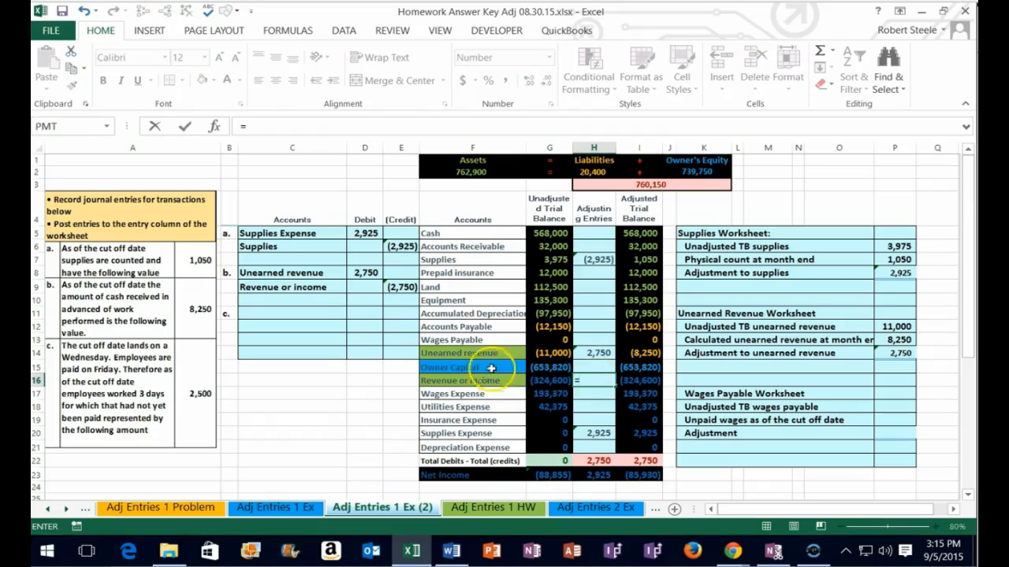
click(399, 287)
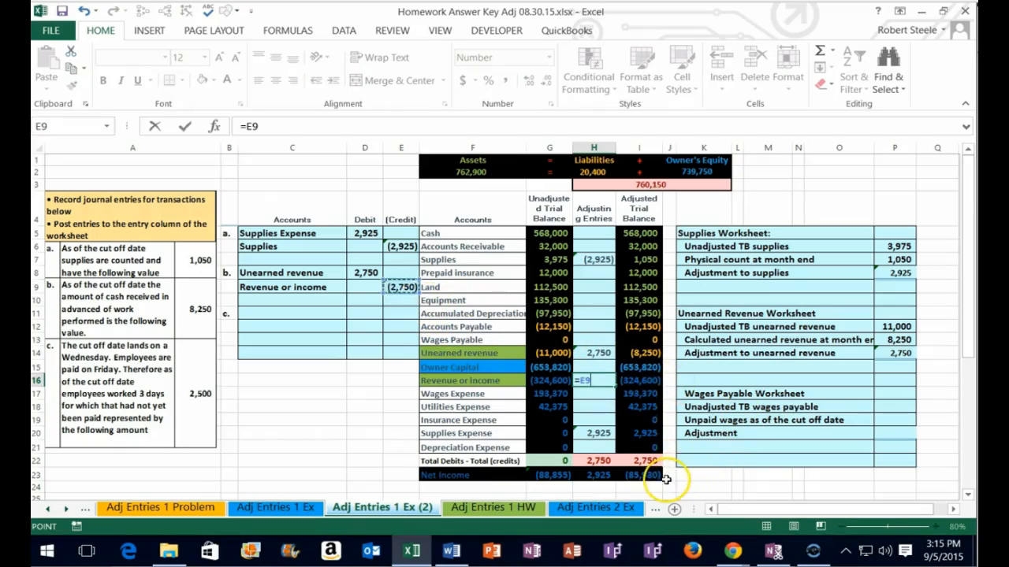
key(Return)
key(Return)
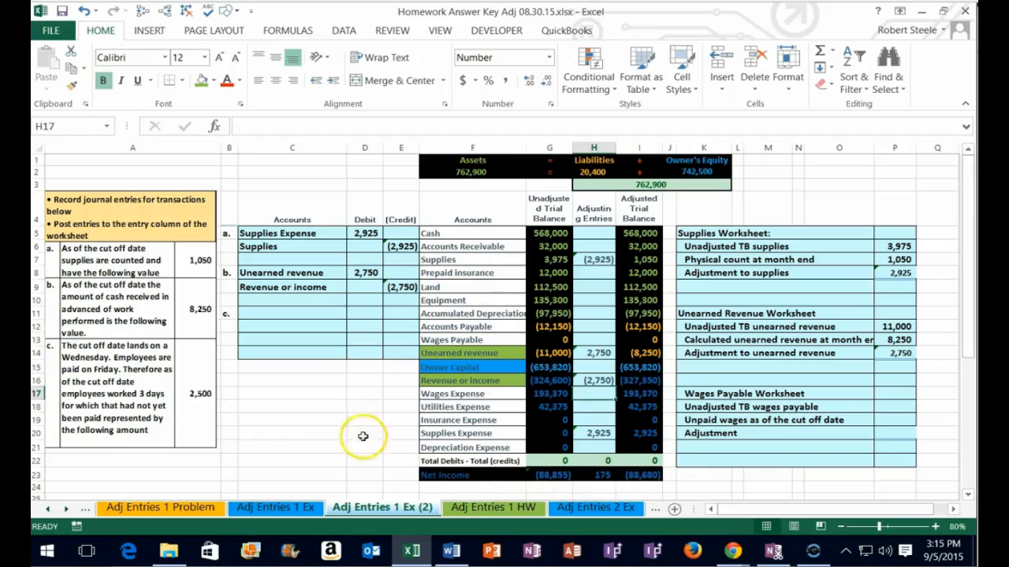
Remove the green fill from the Unearned revenue and Revenue or income account names in F14 and F16
click(451, 353)
right_click(452, 353)
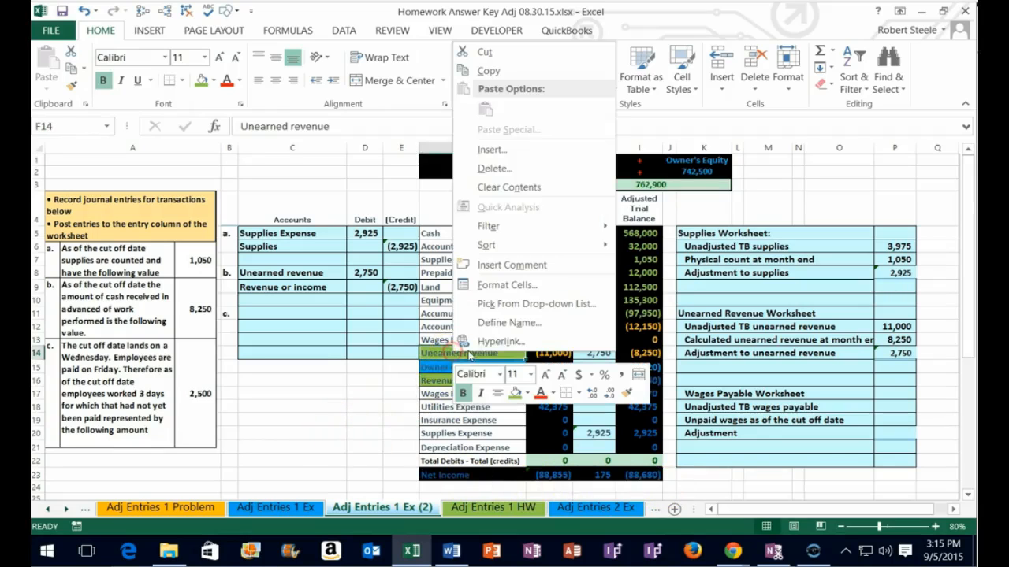
click(528, 393)
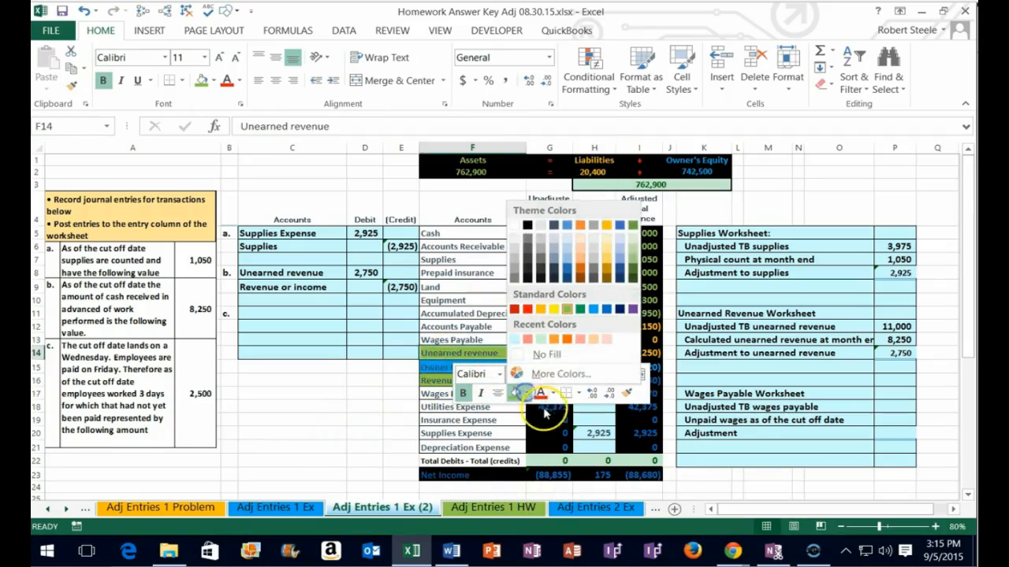
click(541, 354)
click(454, 382)
right_click(453, 382)
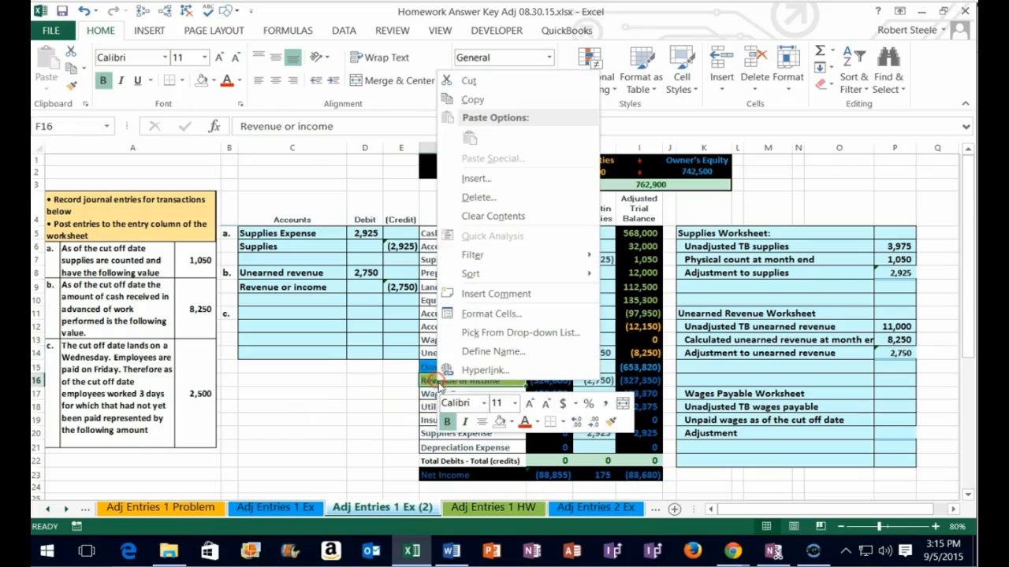
click(495, 420)
click(277, 414)
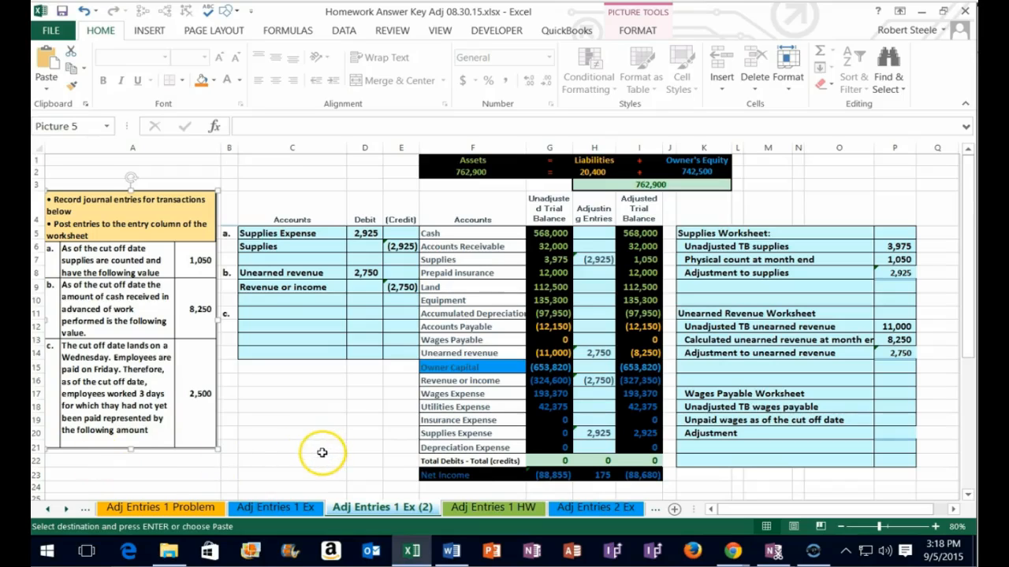
Highlight the Wages Payable account name in F13 with the standard green fill
click(447, 246)
drag(447, 247, 447, 353)
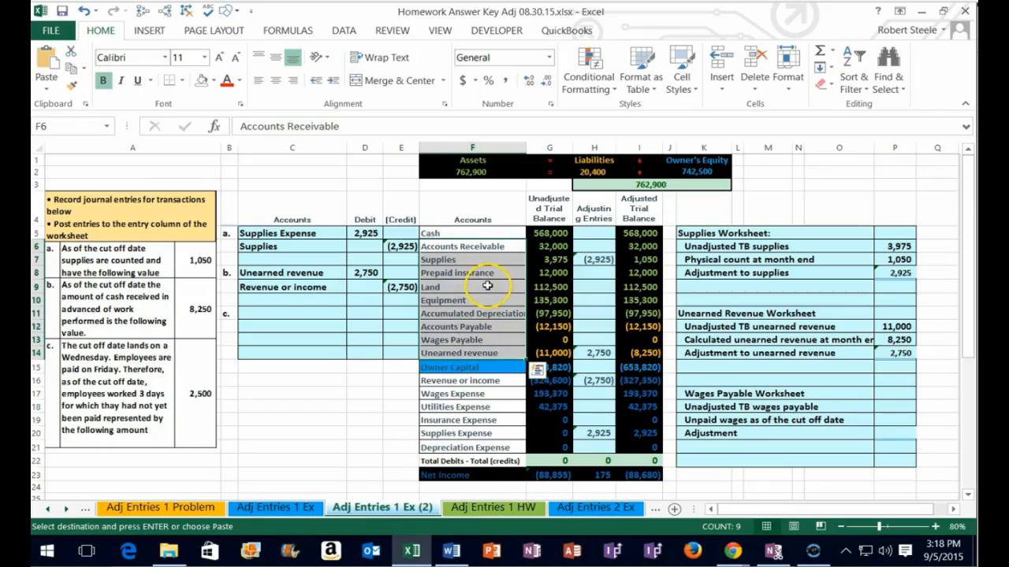
click(476, 339)
right_click(476, 339)
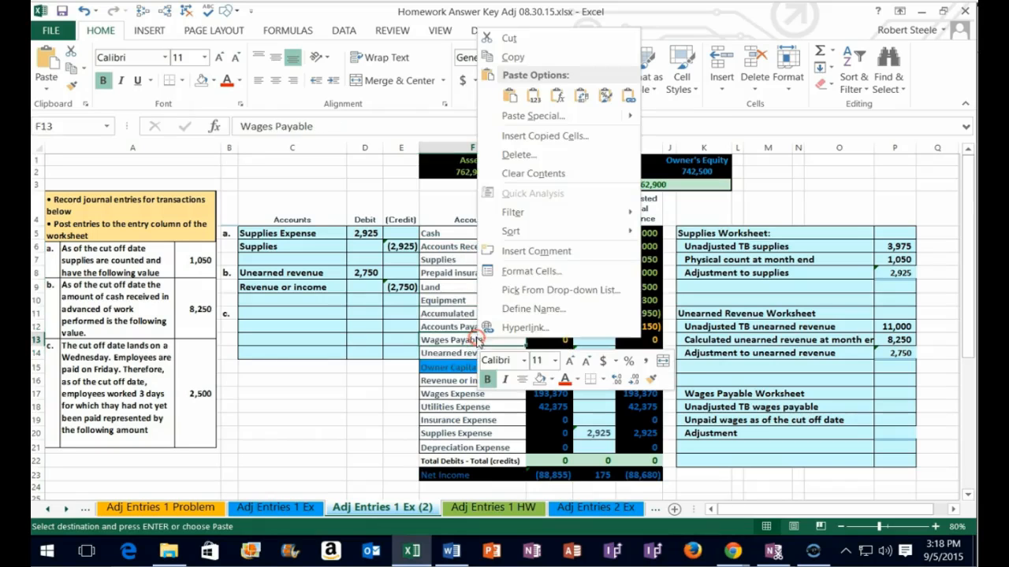
click(550, 380)
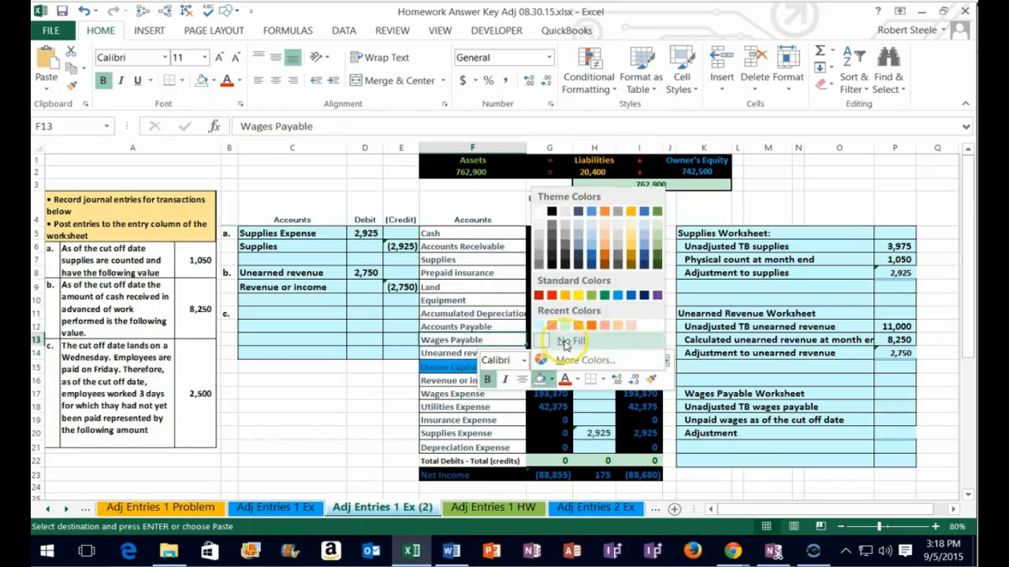
click(590, 295)
Highlight the Wages Expense account name in F17 with green fill and review the expense account rows
drag(456, 381, 461, 448)
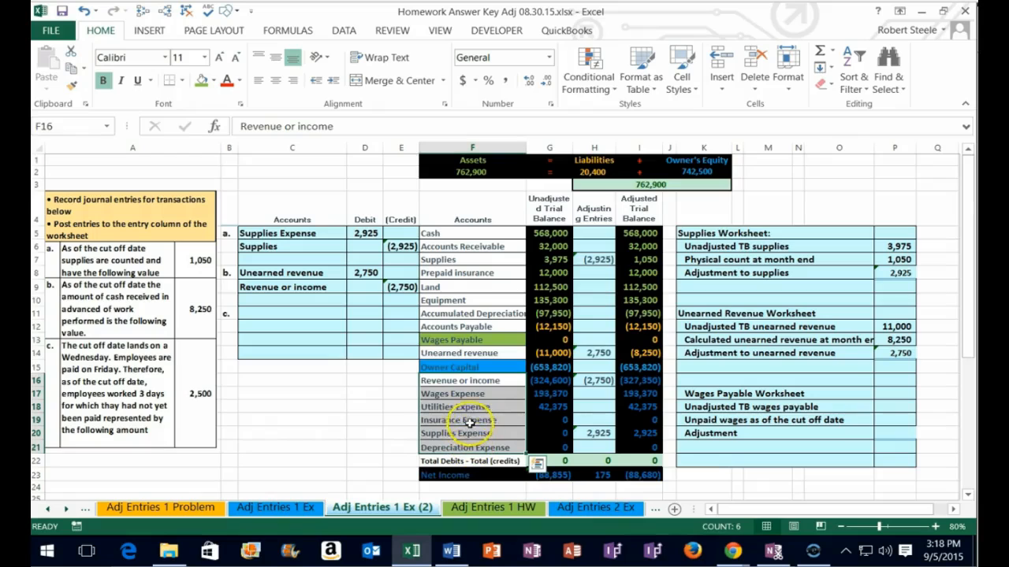
click(476, 395)
right_click(479, 394)
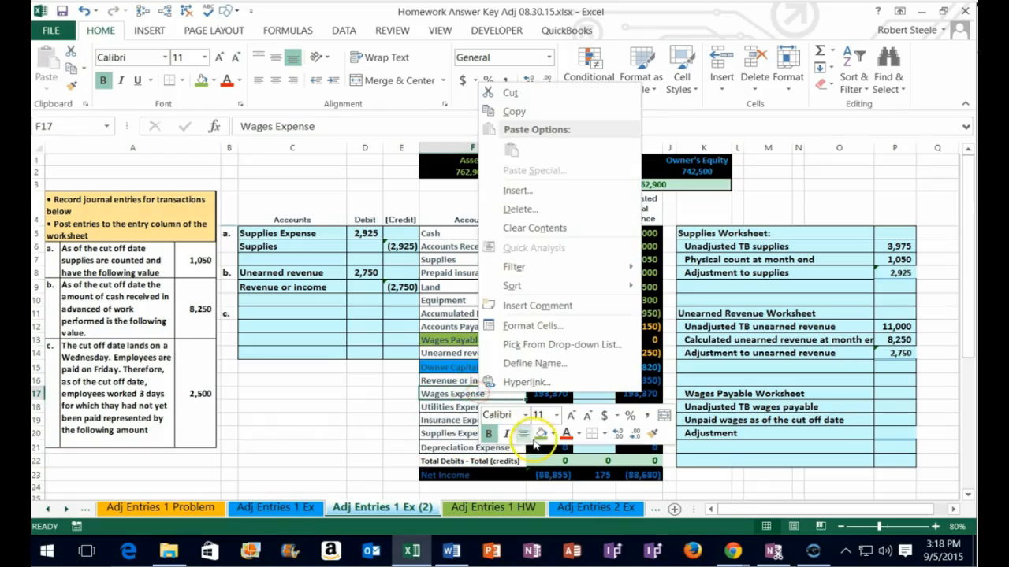
key(Escape)
click(449, 383)
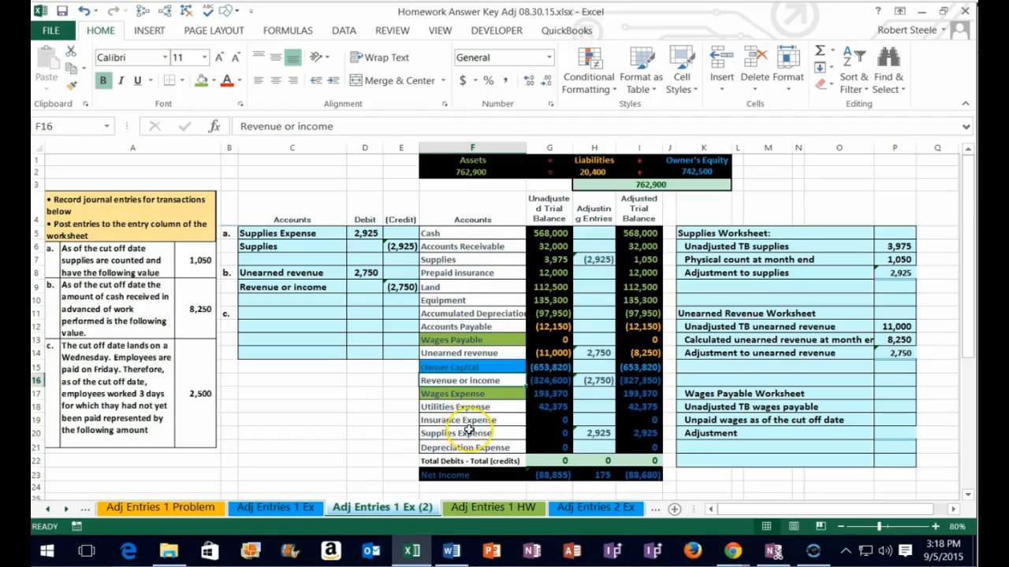
click(459, 394)
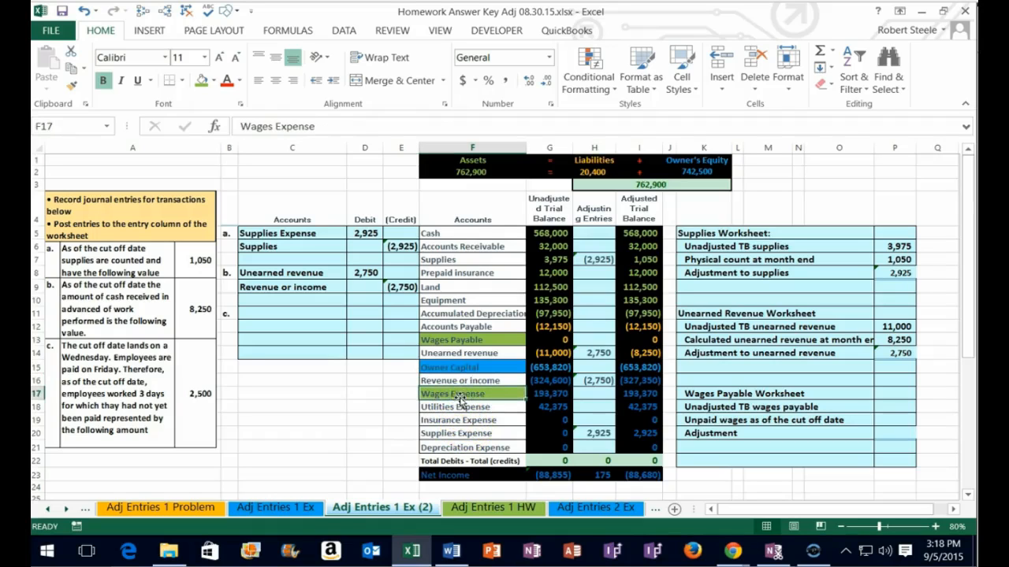
drag(450, 393, 630, 443)
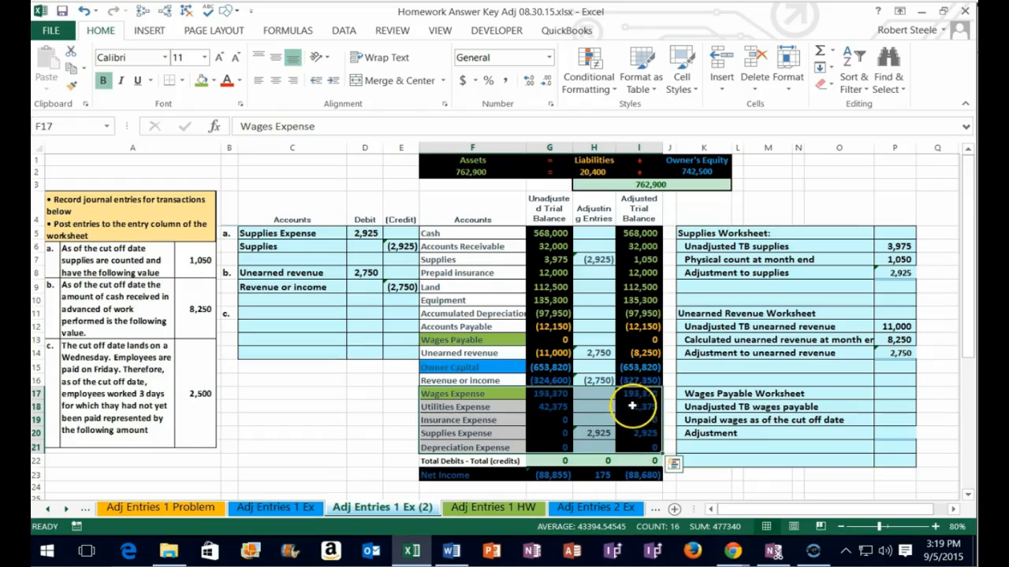
Copy the Wages Expense account name into C11 as the debit account of journal entry c
click(481, 392)
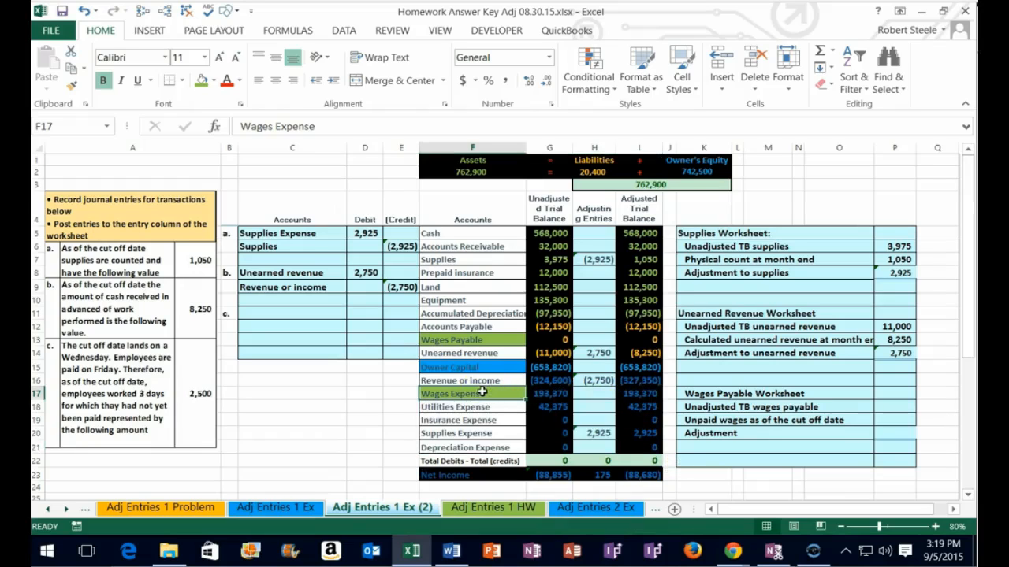
right_click(485, 393)
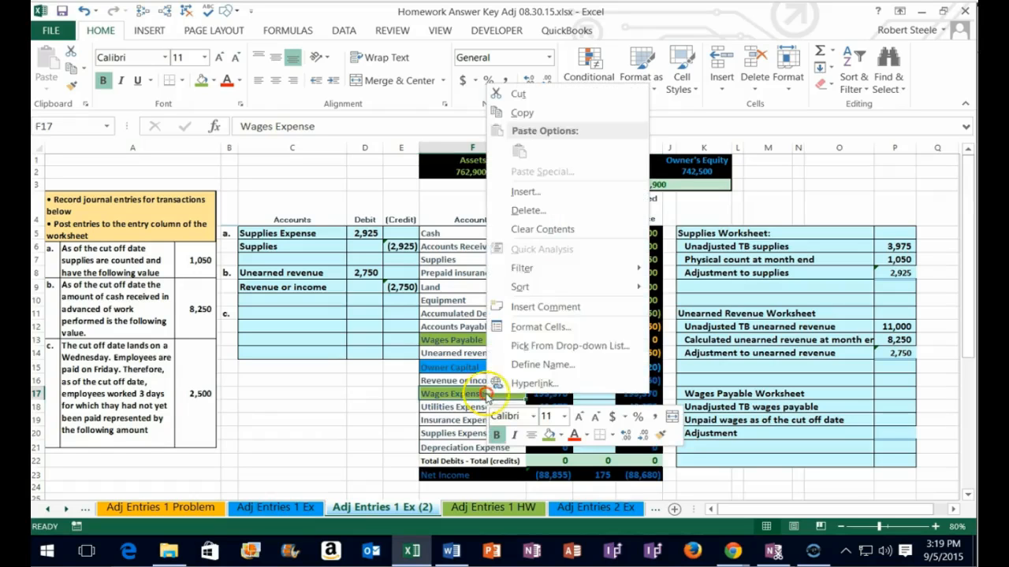
click(520, 111)
click(265, 312)
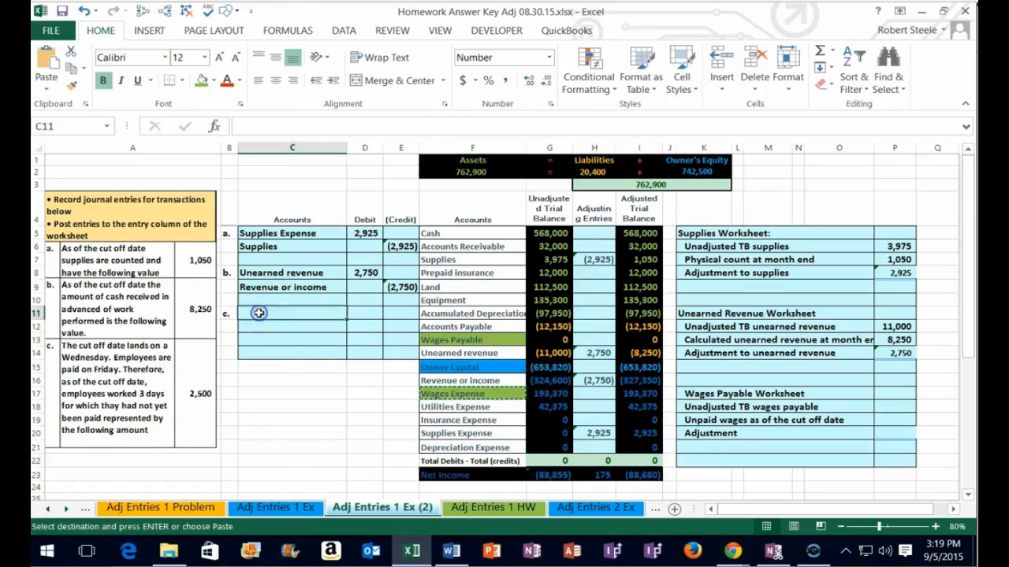
right_click(265, 311)
click(322, 71)
Copy the Wages Payable account name and paste it as values into C12 as the credit account of journal entry c
click(268, 326)
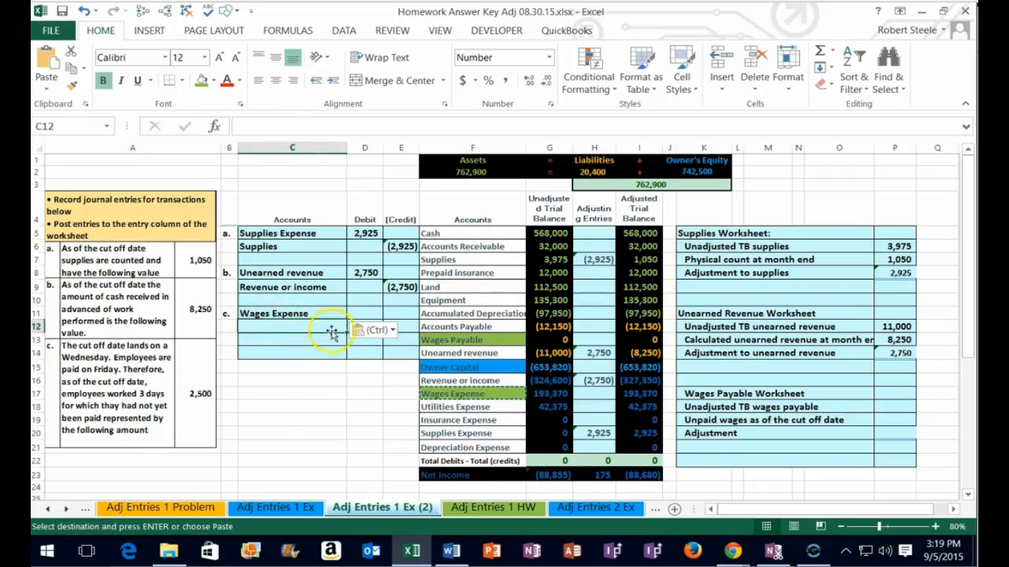
click(451, 340)
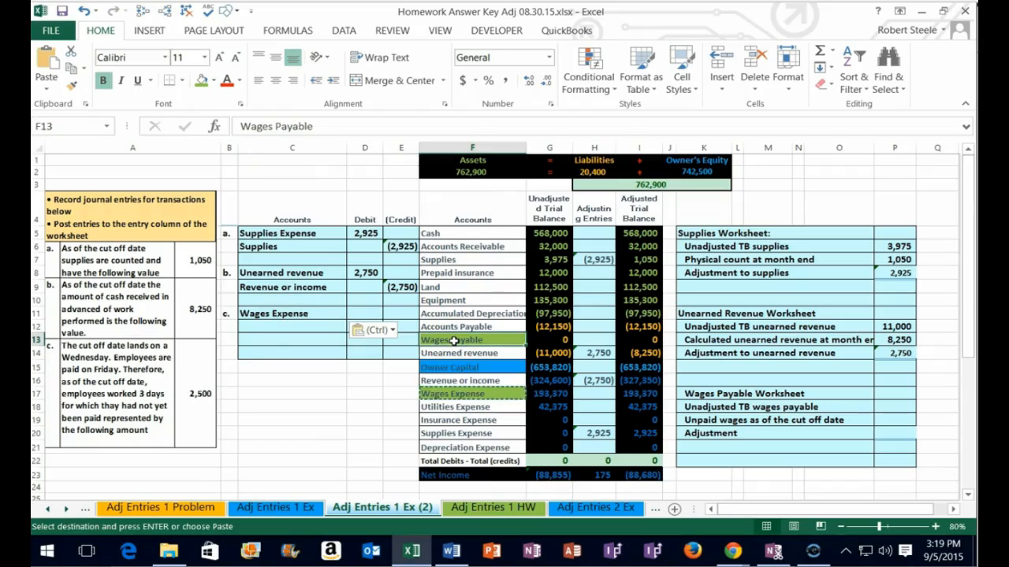
right_click(453, 341)
key(Escape)
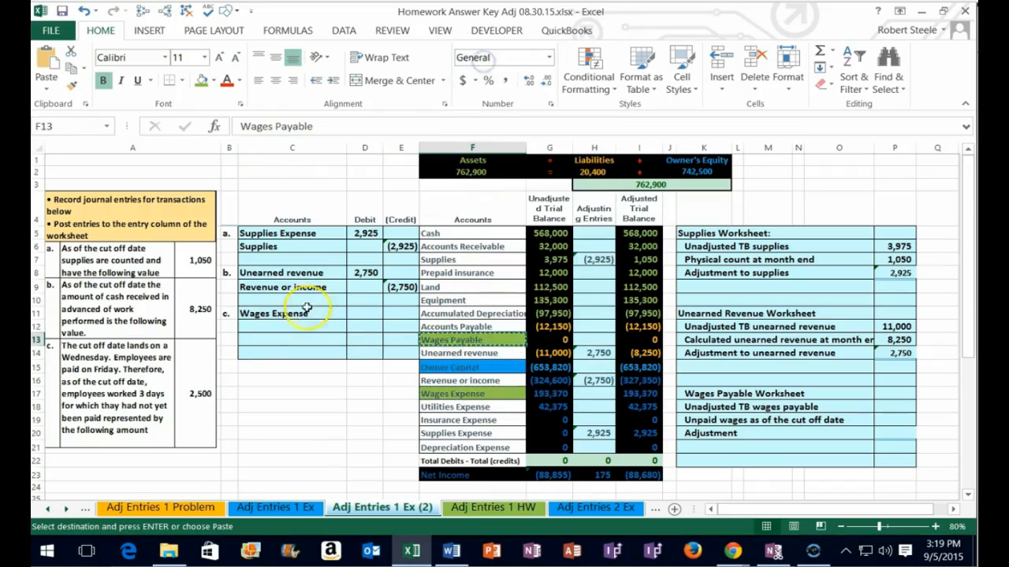
right_click(303, 326)
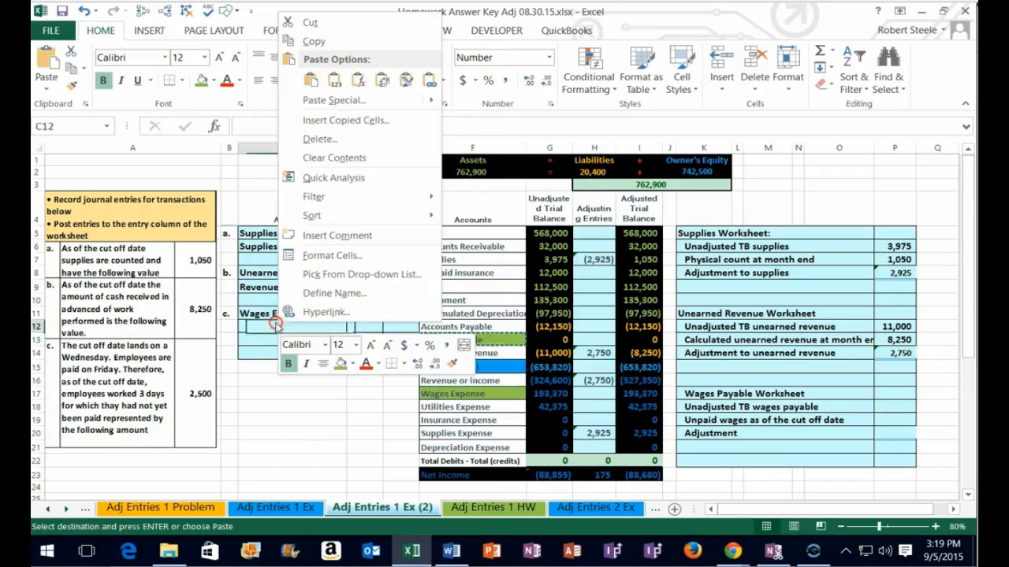
click(333, 78)
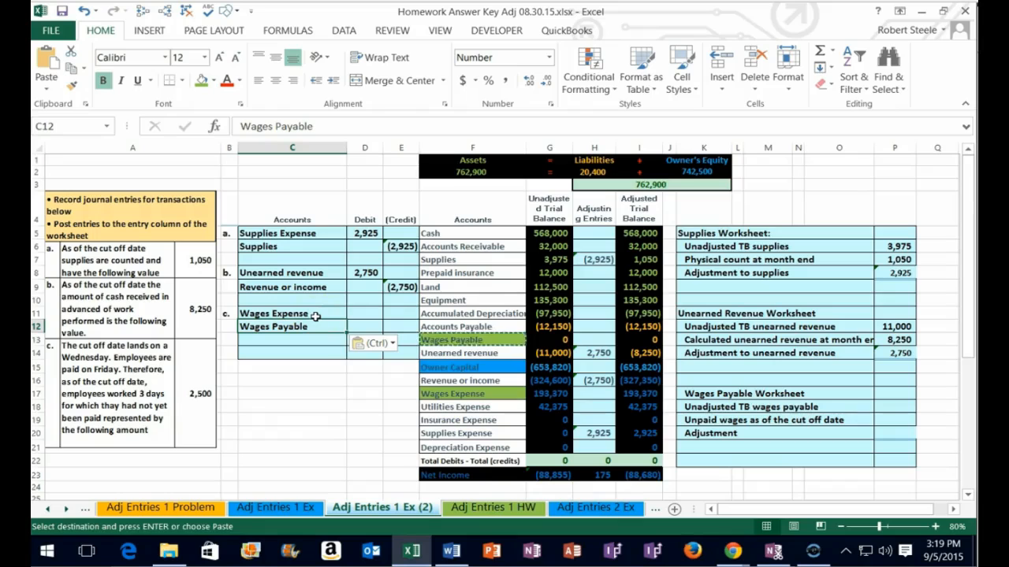
Review the Wages Payable balances in the trial balance and enter a debit of 2,500 for Wages Expense in D11
drag(467, 338, 628, 339)
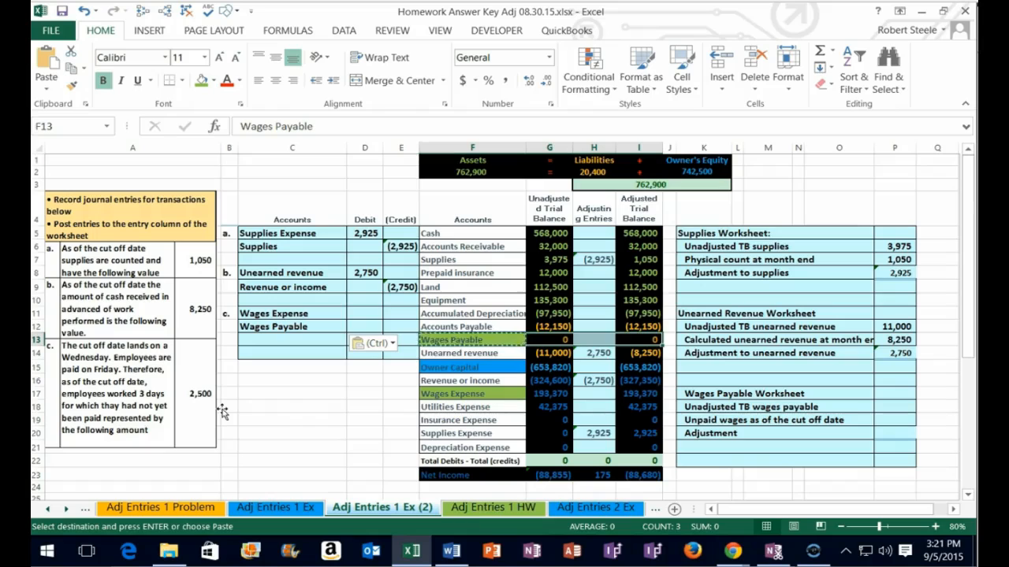
click(364, 313)
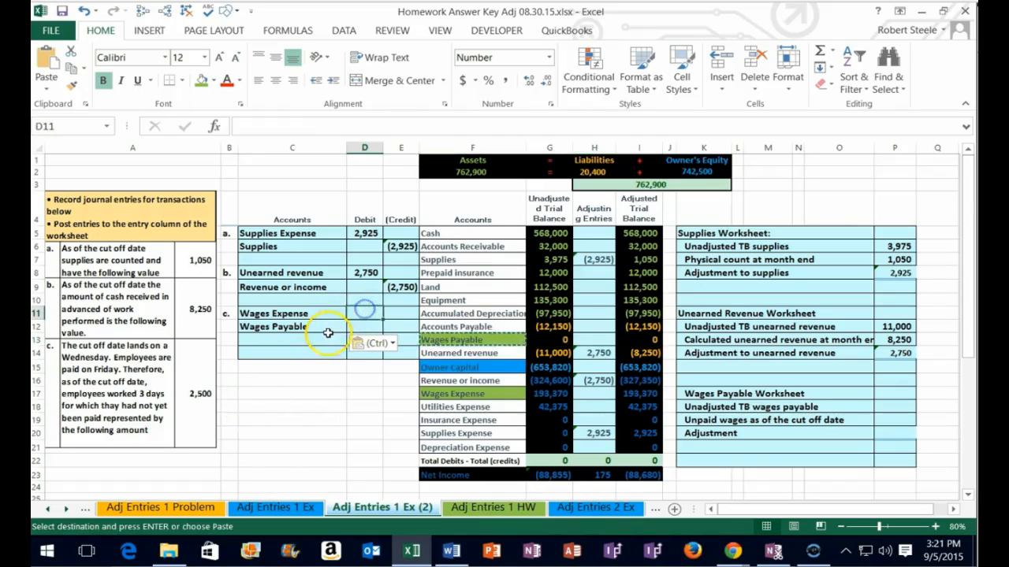
text(2500)
key(Return)
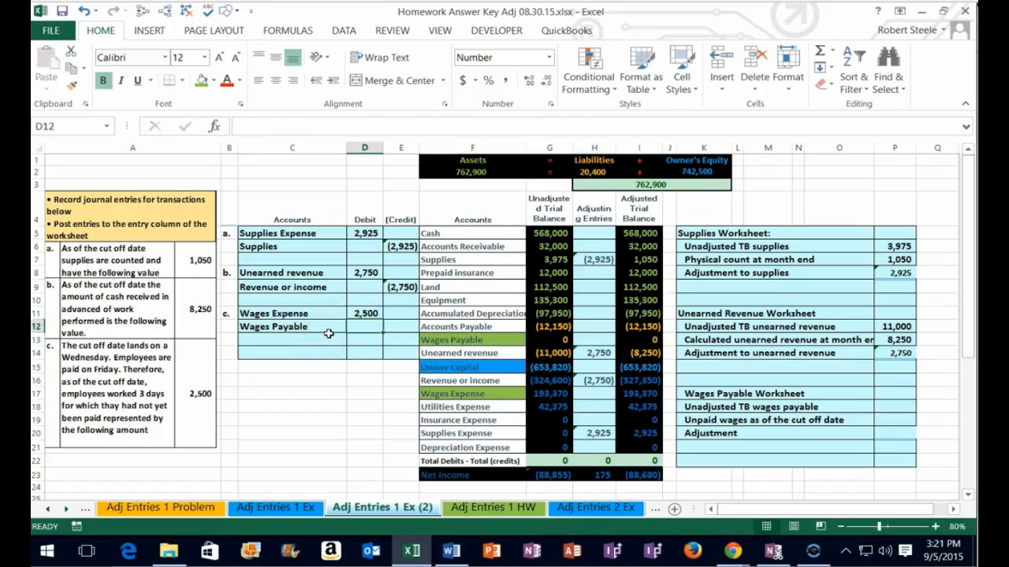
Credit Wages Payable in cell E12 of journal entry c with the formula -D11
key(Right)
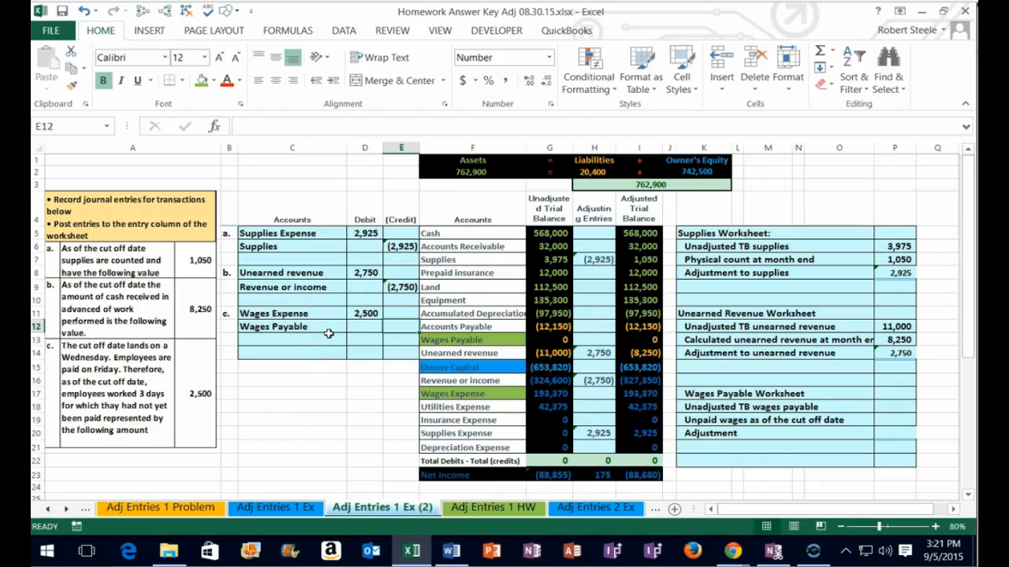
text(-)
key(Left)
key(Up)
key(Return)
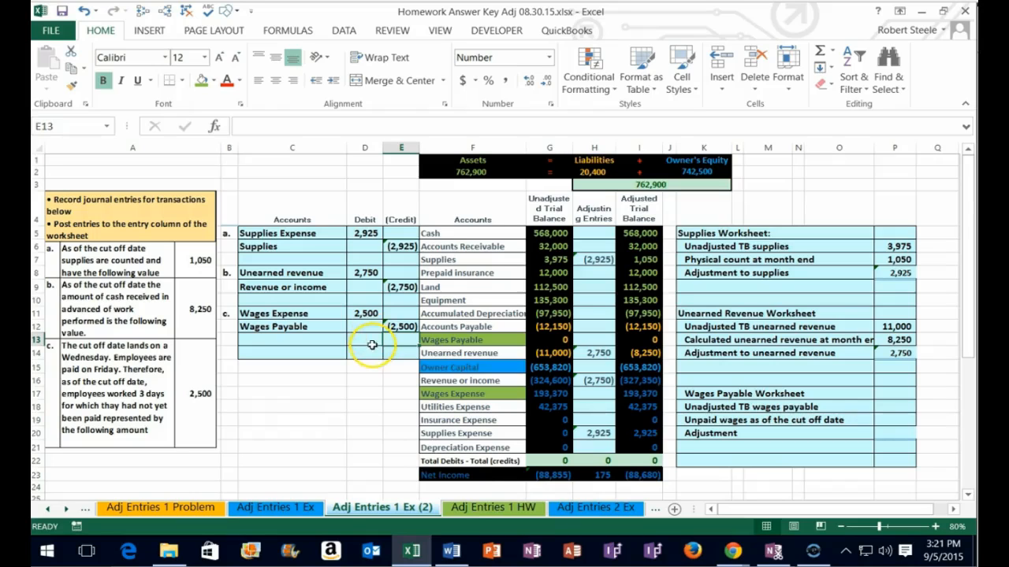
Post the Wages Expense debit to the adjusting entries column in H17 with the formula =D11
click(585, 396)
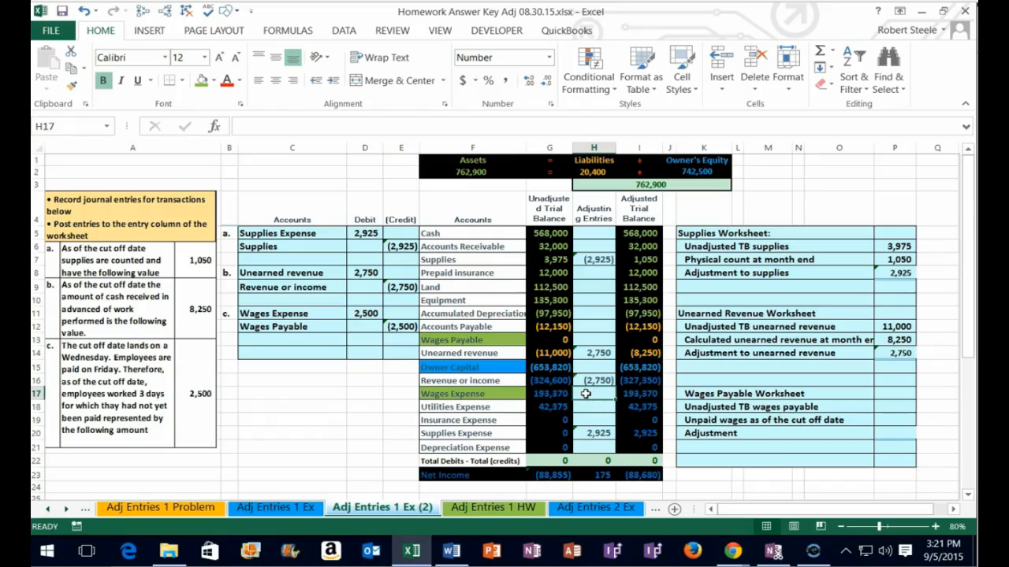
text(=)
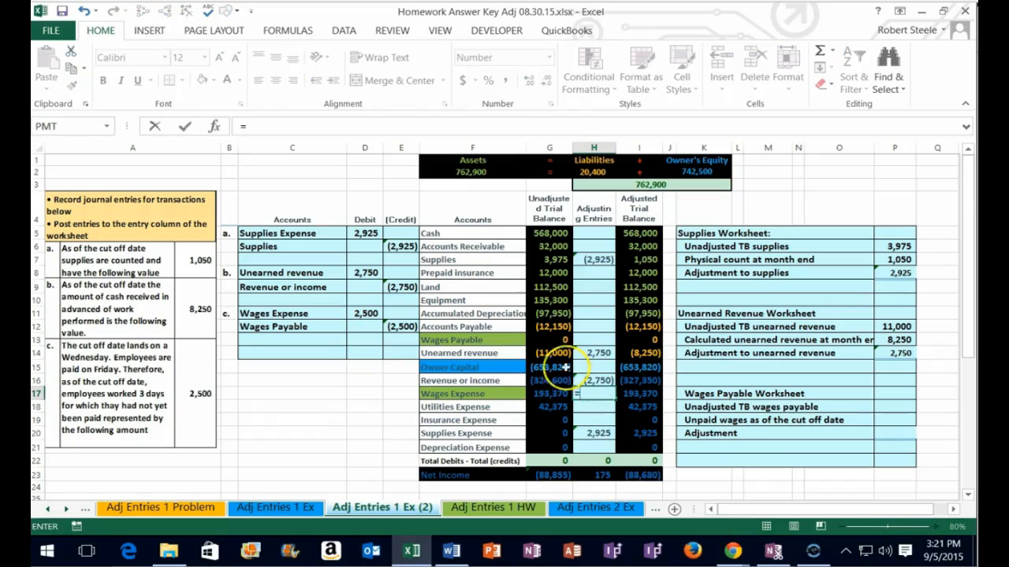
click(363, 315)
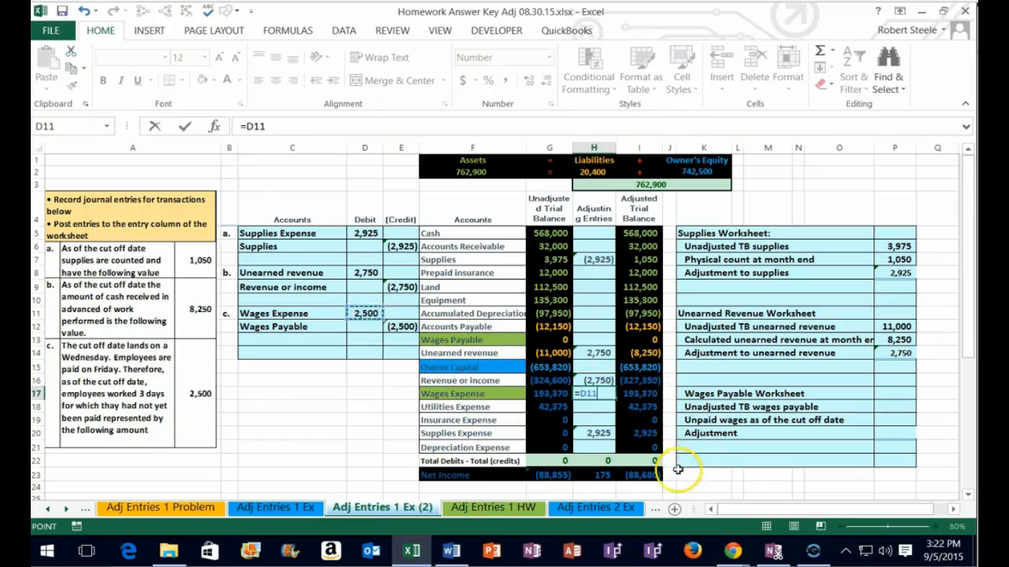
key(Return)
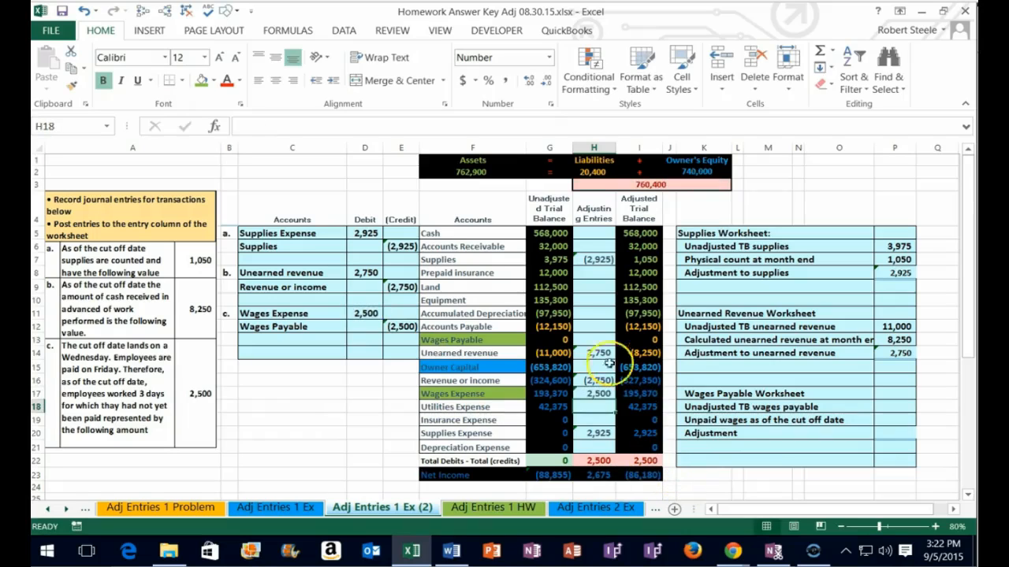
Post the Wages Payable credit to the adjusting entries column in H13 with the formula =E12
click(596, 337)
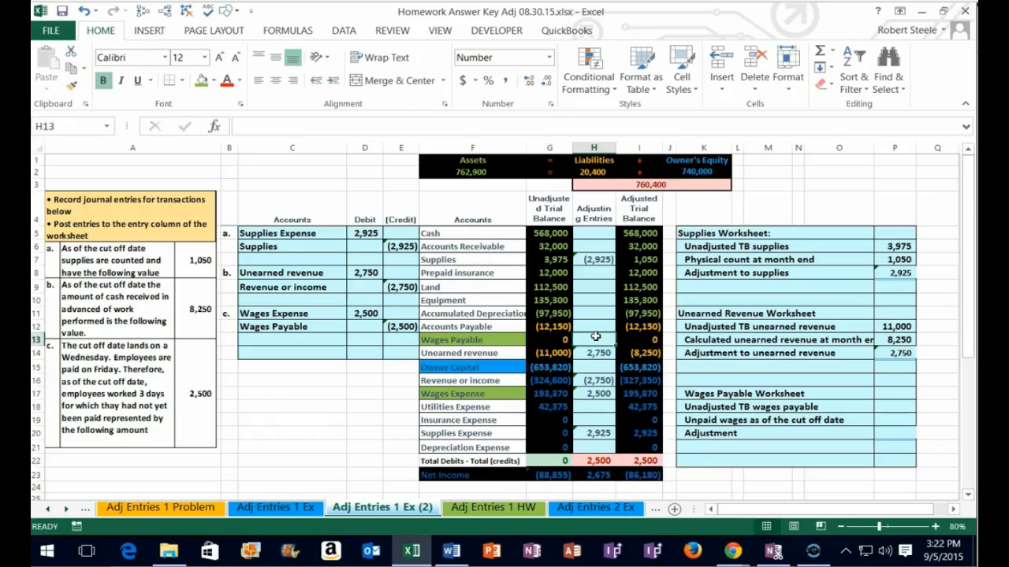
text(=)
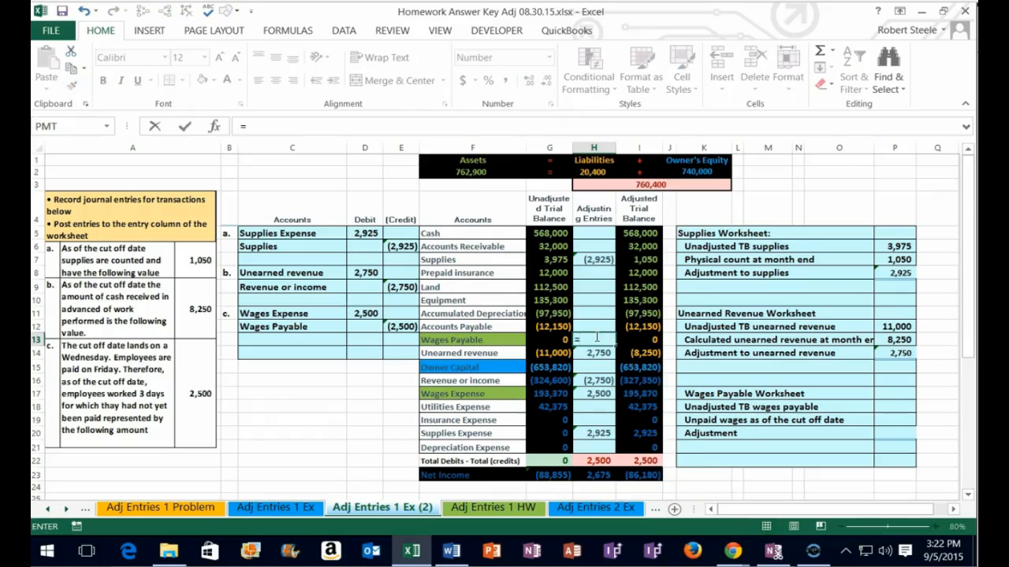
click(404, 326)
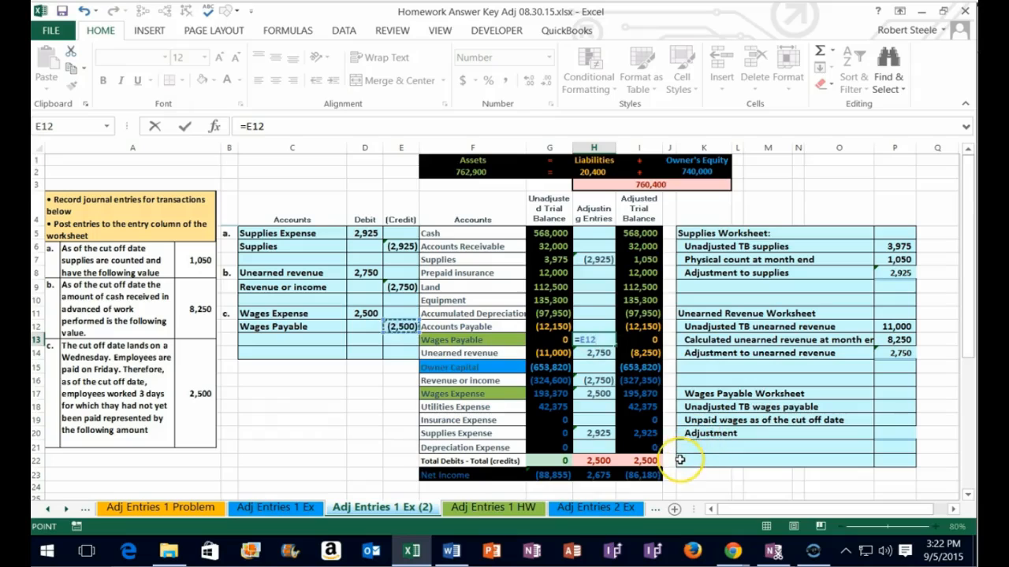
key(Return)
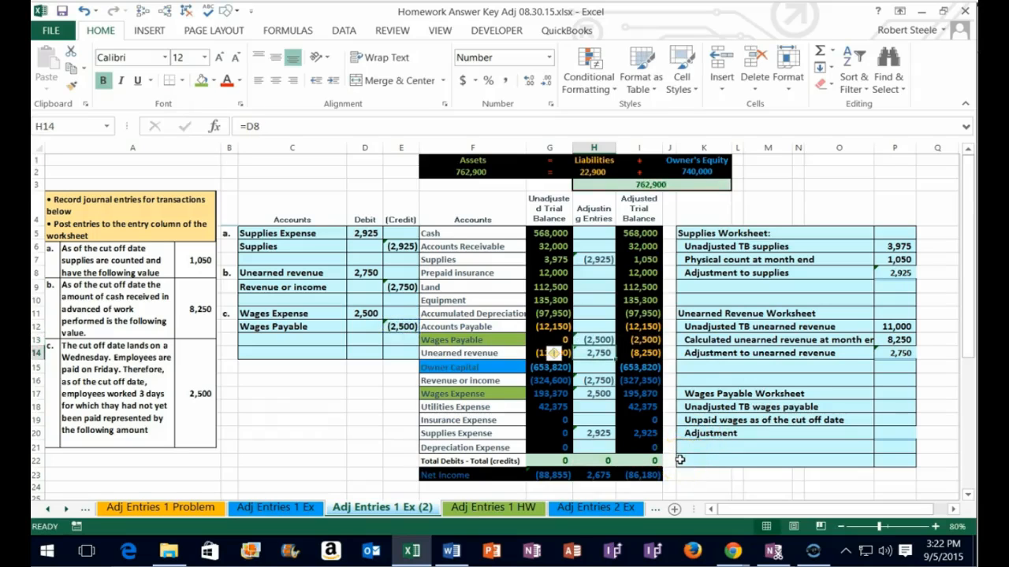